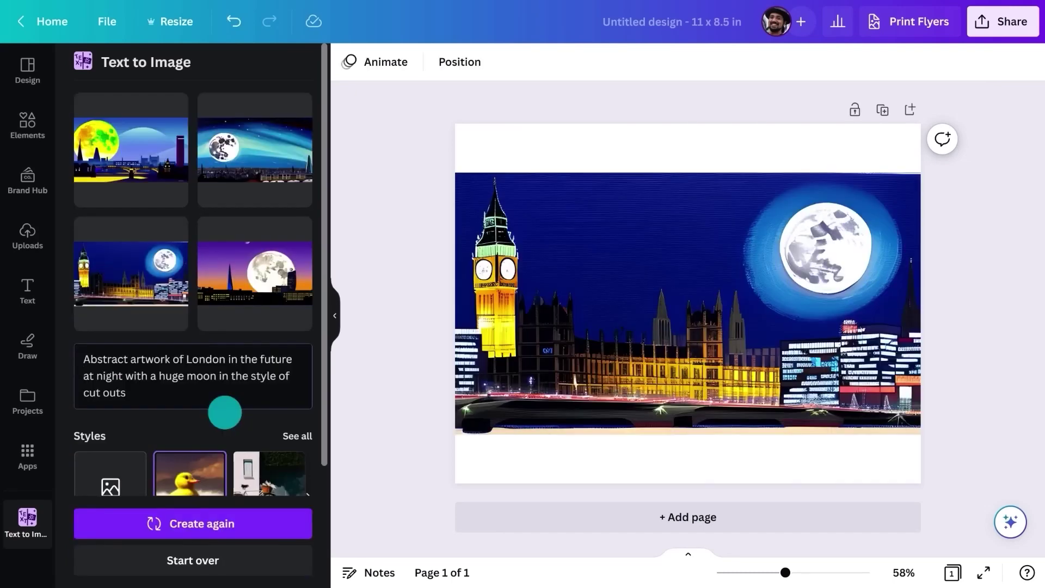
Regenerate the London skyline images in the Retrowave style
{"action": "left_click", "coordinate": [274, 431]}
{"action": "left_click", "coordinate": [270, 400]}
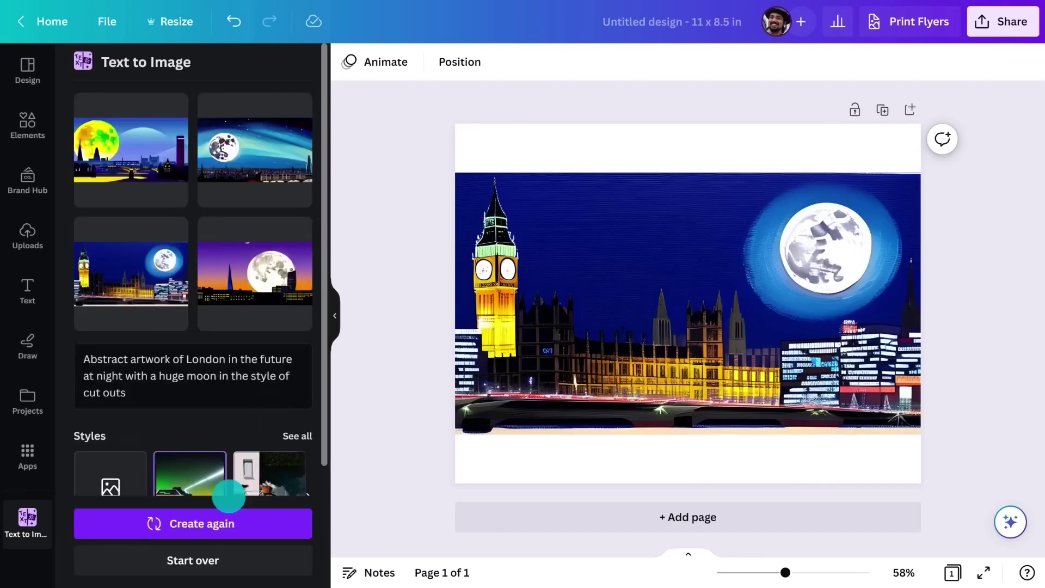
{"action": "left_click", "coordinate": [208, 523]}
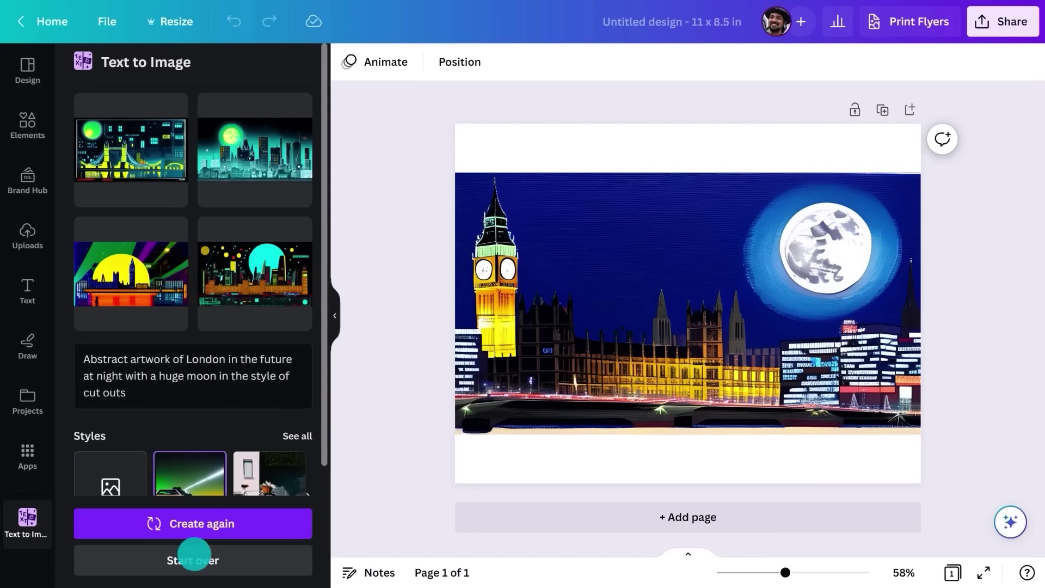
Replace the moonlit London image with the second teal skyline result and enlarge it
{"action": "key", "text": "Delete"}
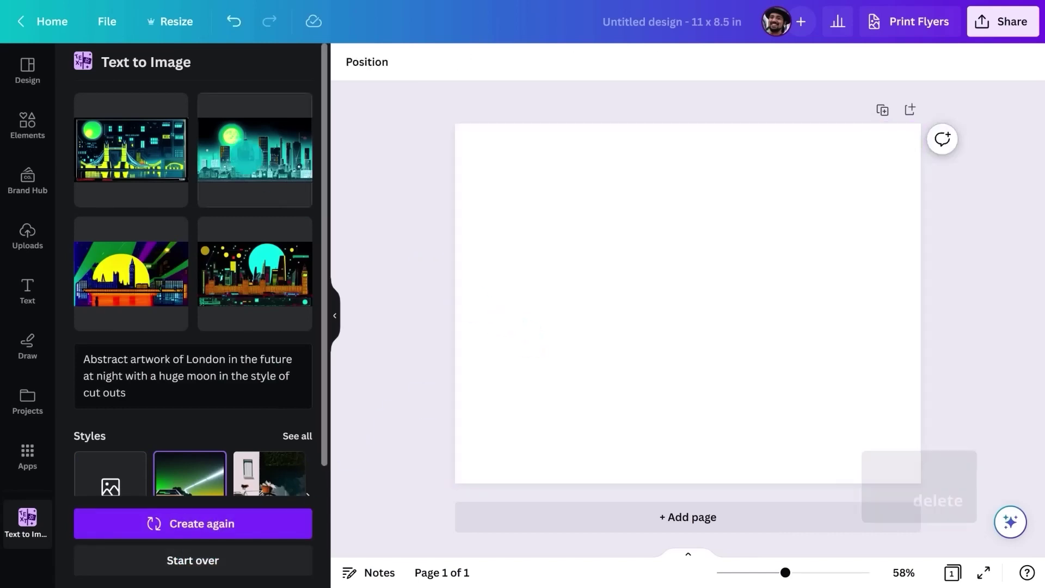
{"action": "left_click", "coordinate": [254, 150]}
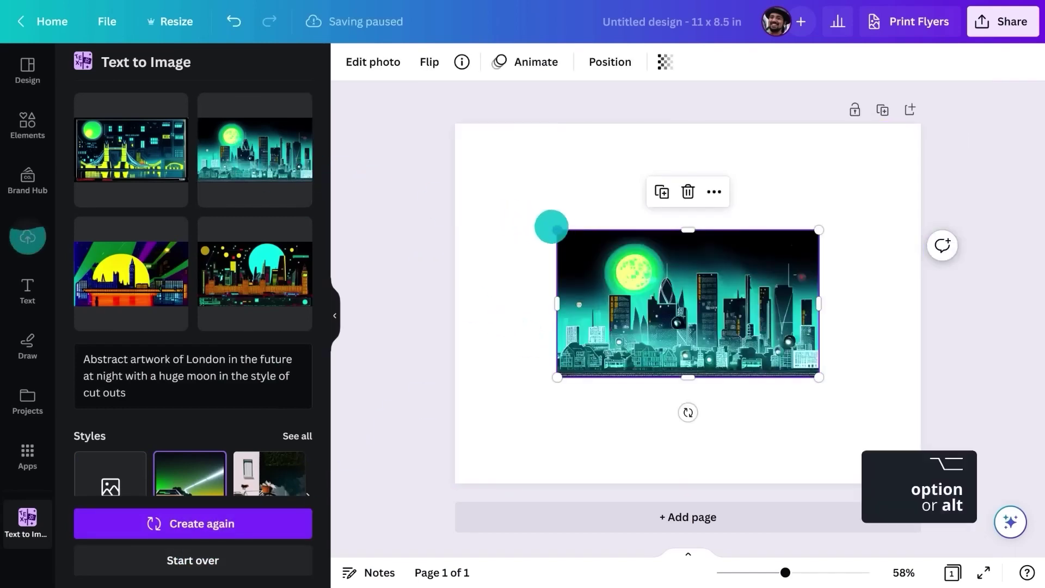
{"action": "left_click_drag", "start_coordinate": [551, 227], "coordinate": [446, 196]}
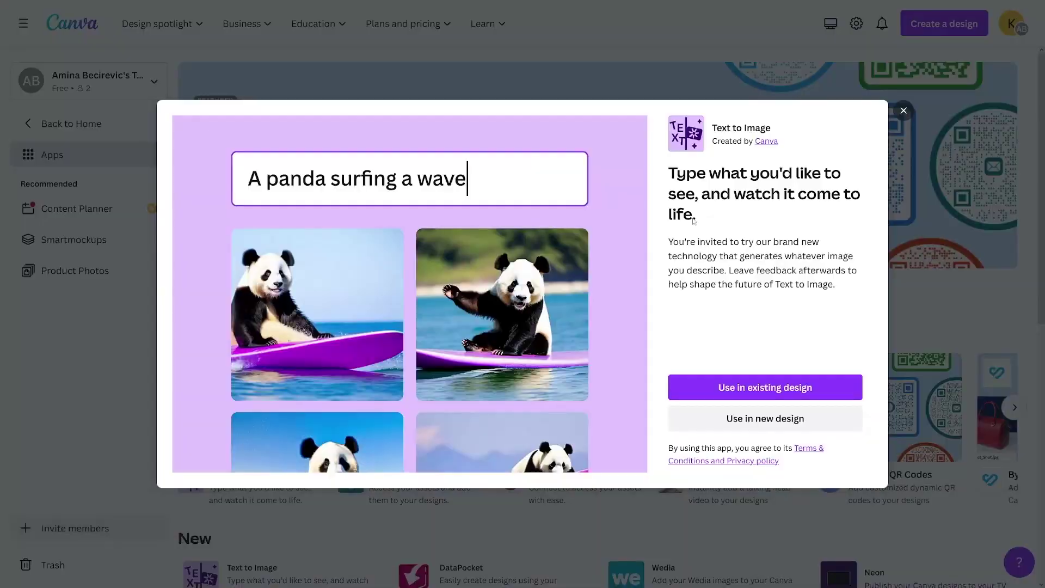
Dismiss the Text to Image introduction dialog
{"action": "left_click", "coordinate": [902, 115]}
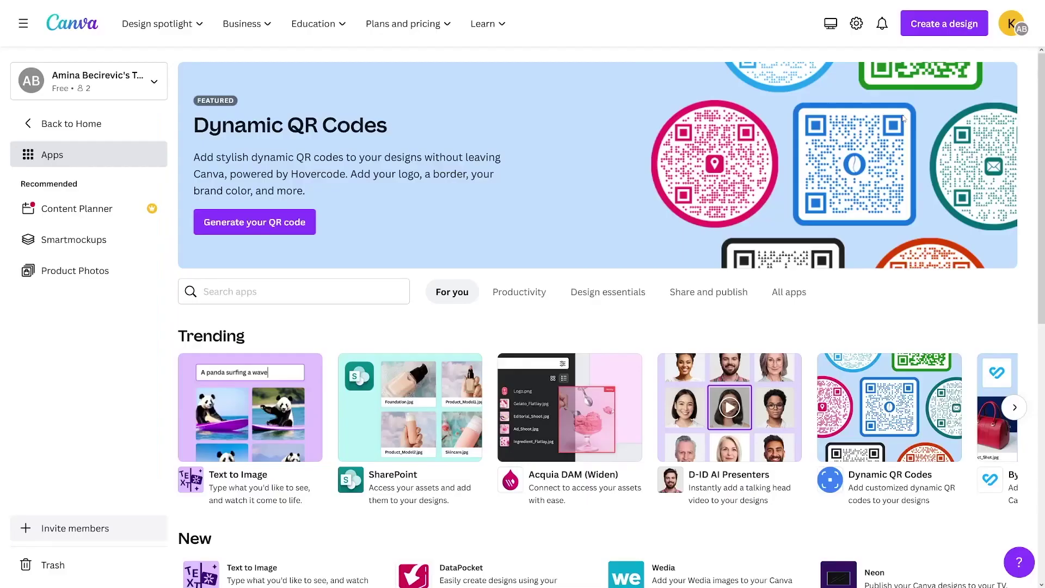
{"action": "scroll", "coordinate": [569, 227], "scroll_direction": "down", "scroll_amount": 2}
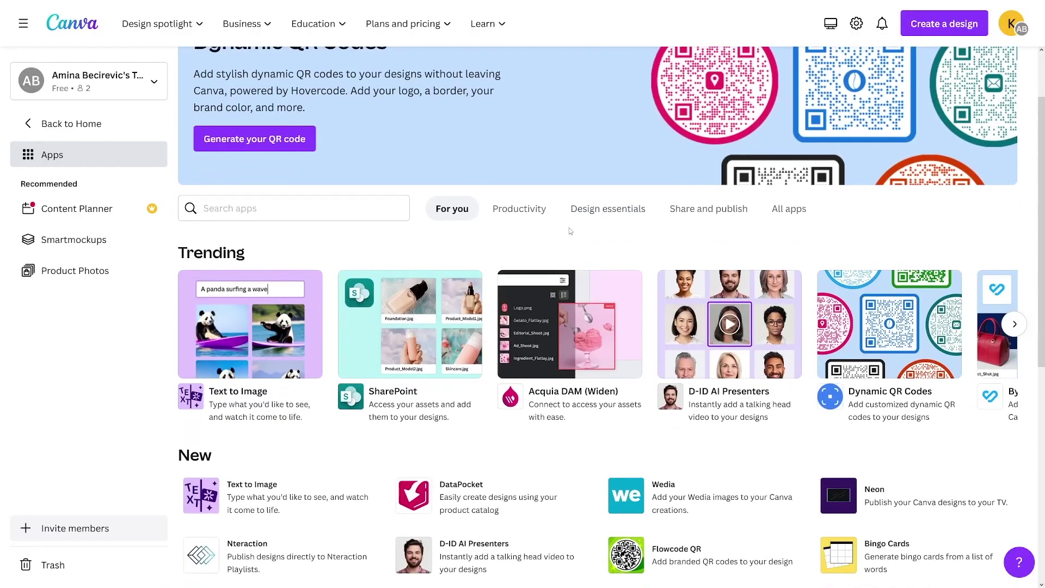
{"action": "scroll", "coordinate": [569, 228], "scroll_direction": "up", "scroll_amount": 2}
{"action": "scroll", "coordinate": [569, 228], "scroll_direction": "down", "scroll_amount": 5}
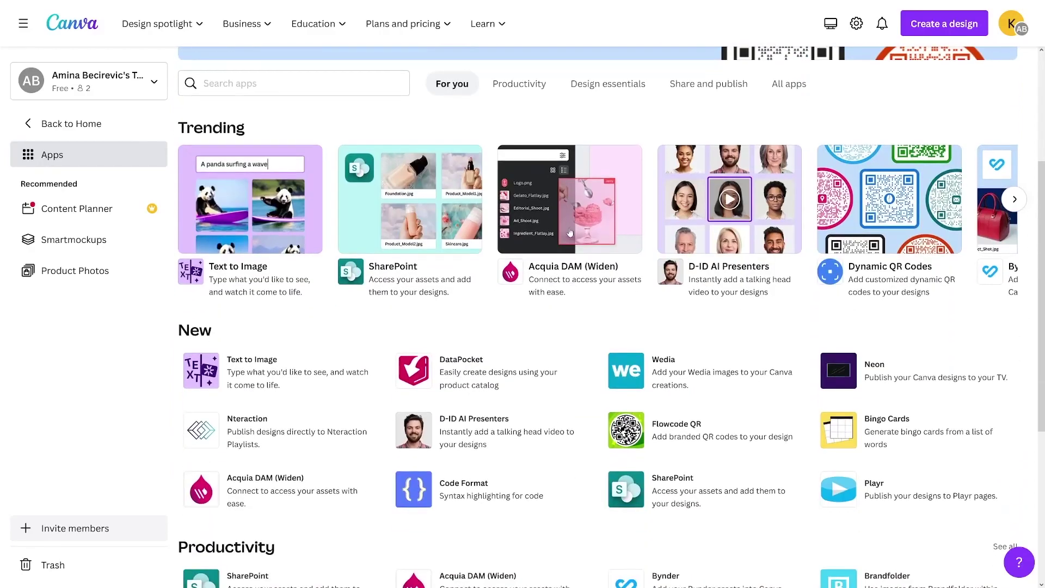
{"action": "scroll", "coordinate": [570, 232], "scroll_direction": "down", "scroll_amount": 2}
{"action": "scroll", "coordinate": [569, 232], "scroll_direction": "down", "scroll_amount": 3}
{"action": "scroll", "coordinate": [569, 228], "scroll_direction": "up", "scroll_amount": 6}
{"action": "scroll", "coordinate": [564, 229], "scroll_direction": "up", "scroll_amount": 4}
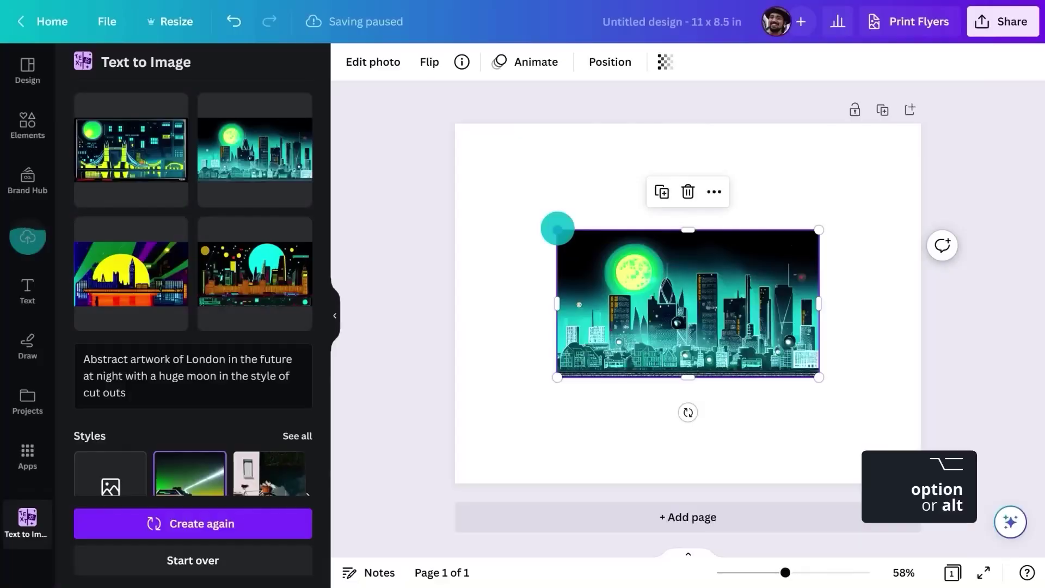
Widen the skyline to page width and add a dark blue 'stylized clouds' graphic
{"action": "left_click_drag", "start_coordinate": [557, 229], "coordinate": [455, 173]}
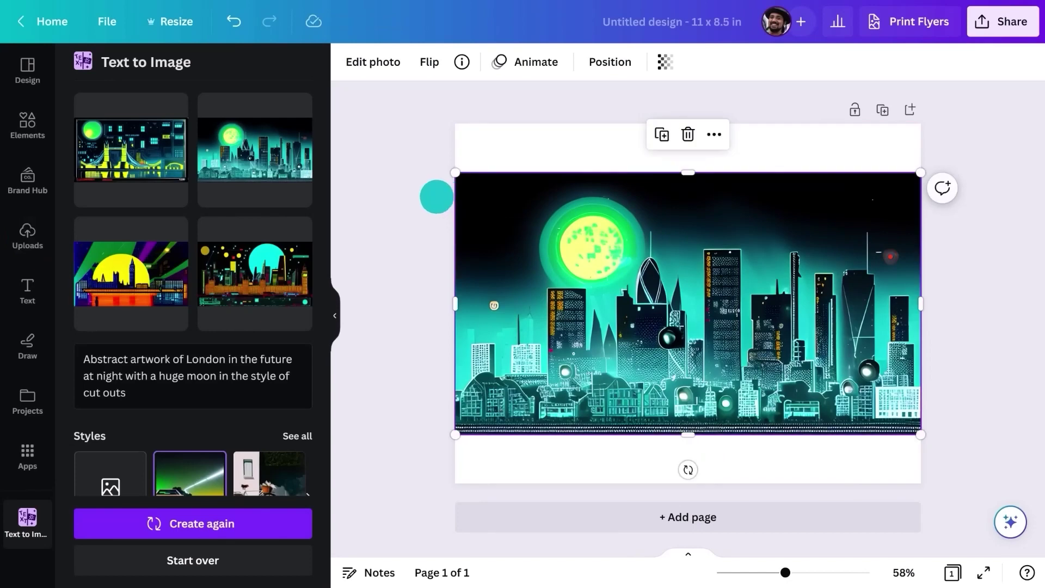
{"action": "left_click", "coordinate": [40, 127]}
{"action": "type", "text": "stylized clou"}
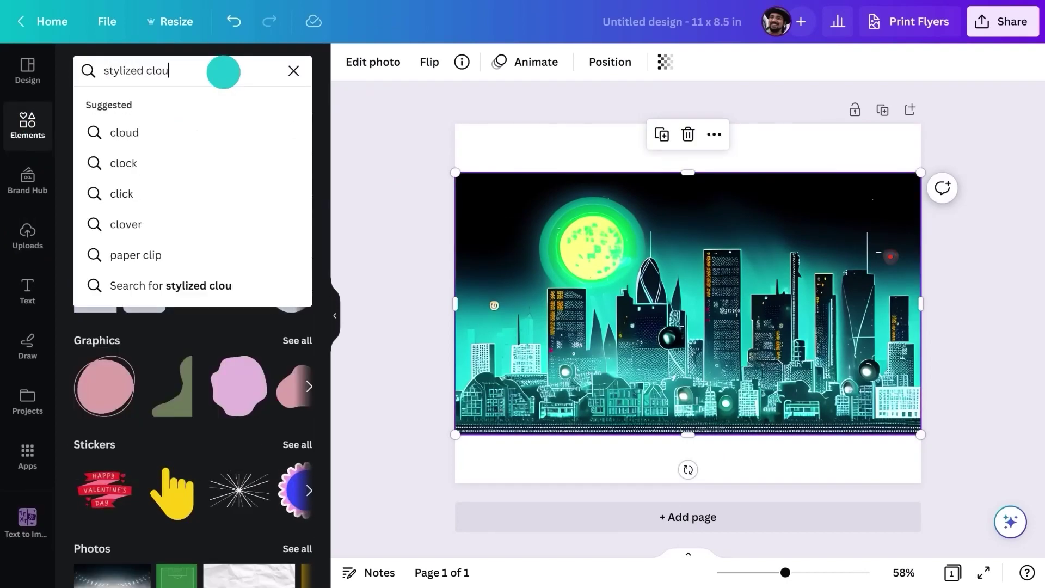
{"action": "type", "text": "ds"}
{"action": "key", "text": "Return"}
{"action": "left_click", "coordinate": [128, 106]}
{"action": "left_click", "coordinate": [121, 373]}
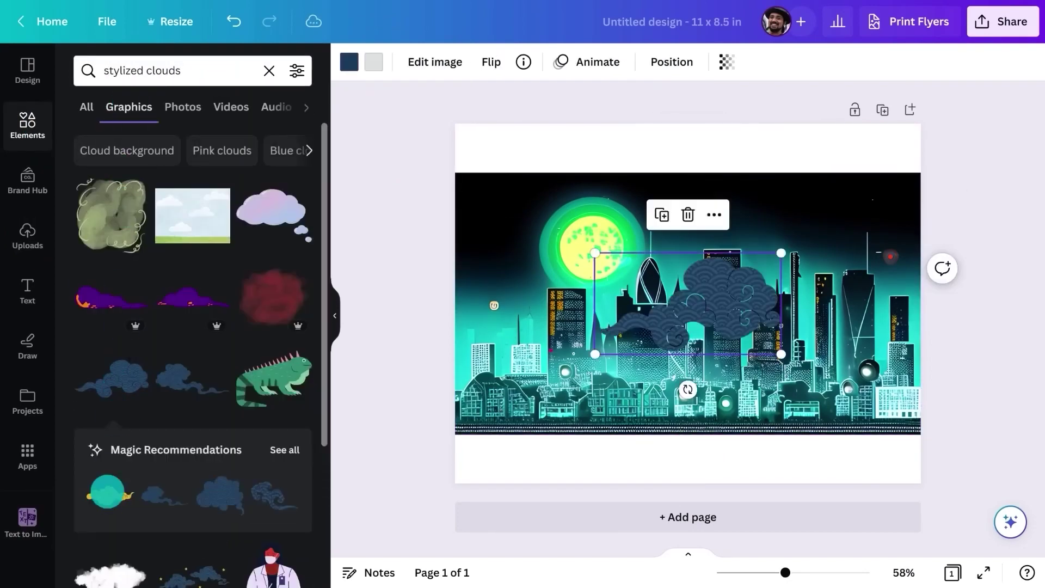
{"action": "left_click", "coordinate": [335, 315]}
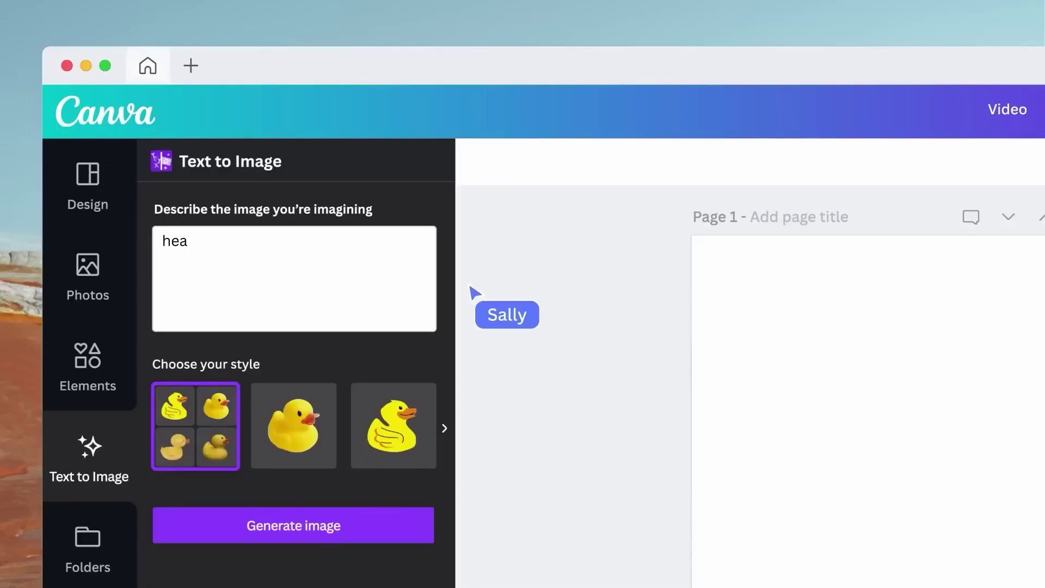
{"action": "type", "text": "layas"}
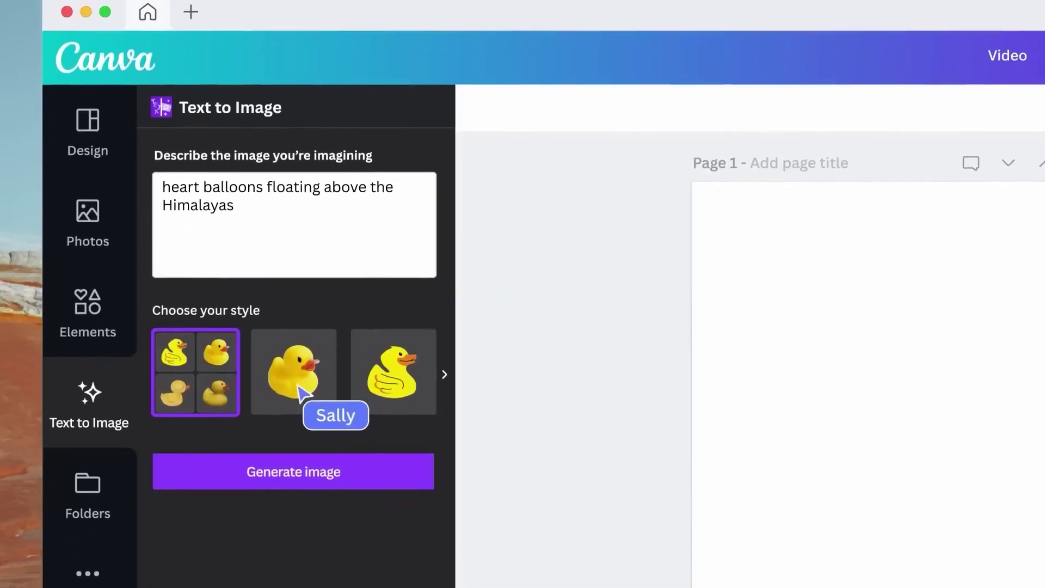
Generate images from the heart balloons over the Himalayas prompt
{"action": "left_click", "coordinate": [290, 474]}
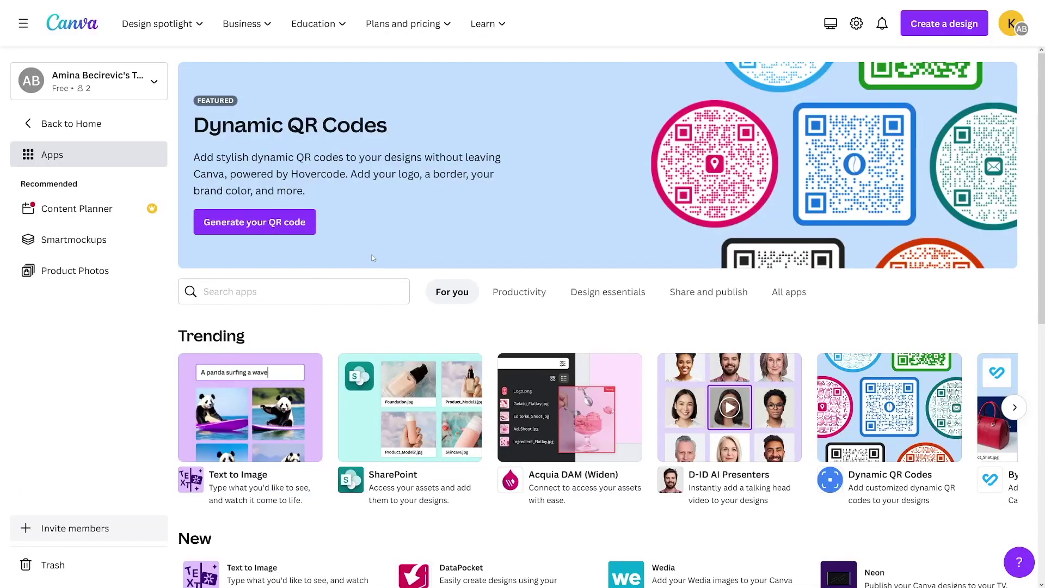
Return to Canva Home and show the Social media design suggestions
{"action": "left_click", "coordinate": [49, 26]}
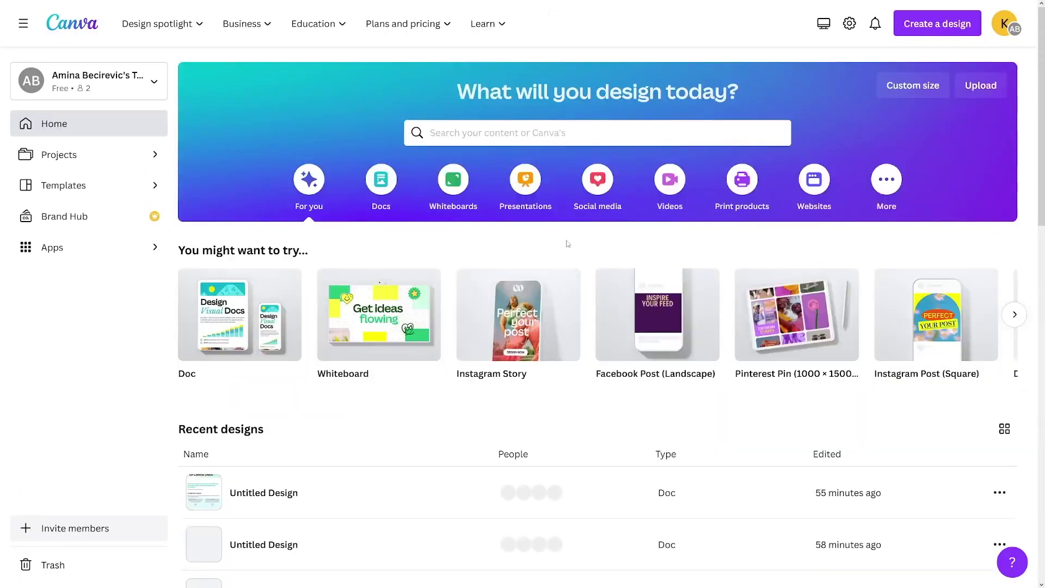
{"action": "left_click", "coordinate": [597, 179]}
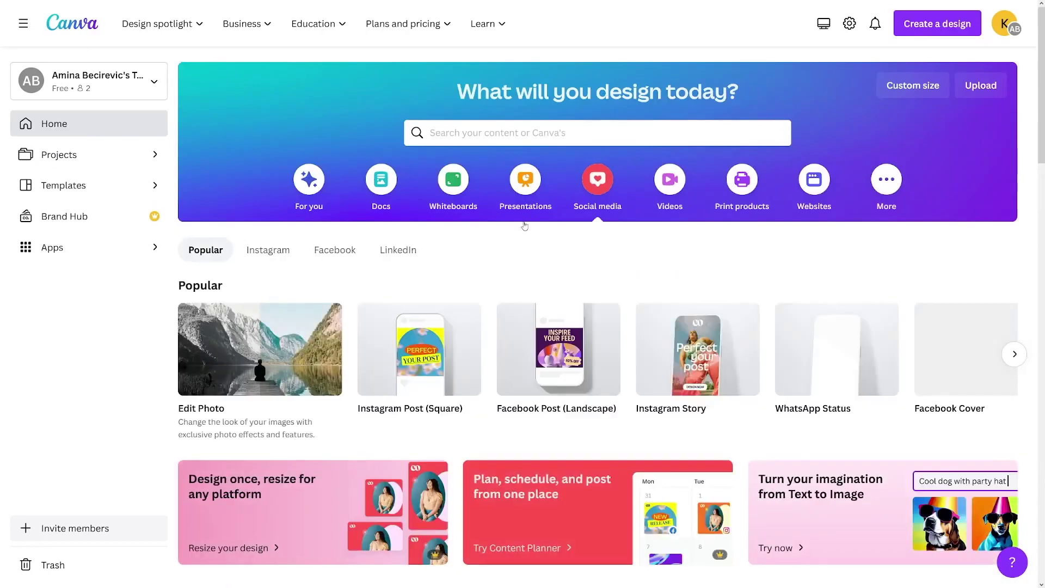
{"action": "scroll", "coordinate": [648, 355], "scroll_direction": "down", "scroll_amount": 3}
{"action": "scroll", "coordinate": [653, 363], "scroll_direction": "up", "scroll_amount": 3}
{"action": "scroll", "coordinate": [664, 378], "scroll_direction": "right", "scroll_amount": 5}
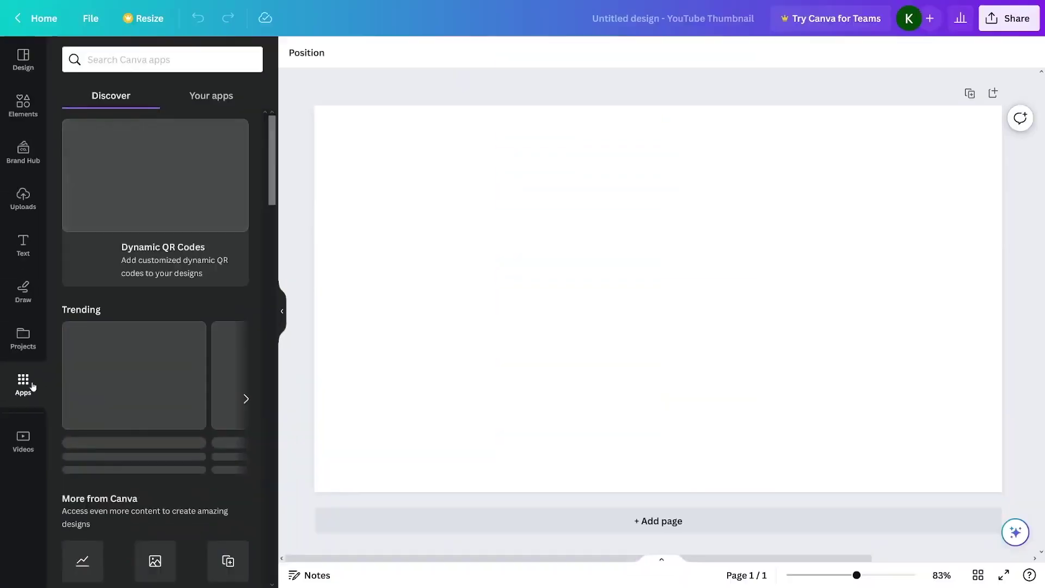
{"action": "scroll", "coordinate": [166, 275], "scroll_direction": "down", "scroll_amount": 5}
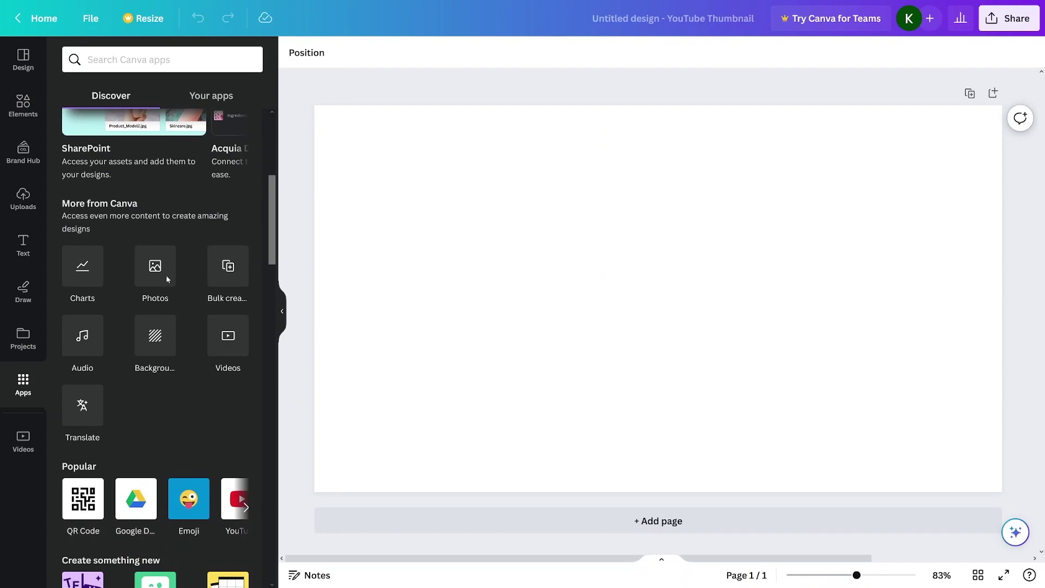
{"action": "scroll", "coordinate": [165, 276], "scroll_direction": "down", "scroll_amount": 1}
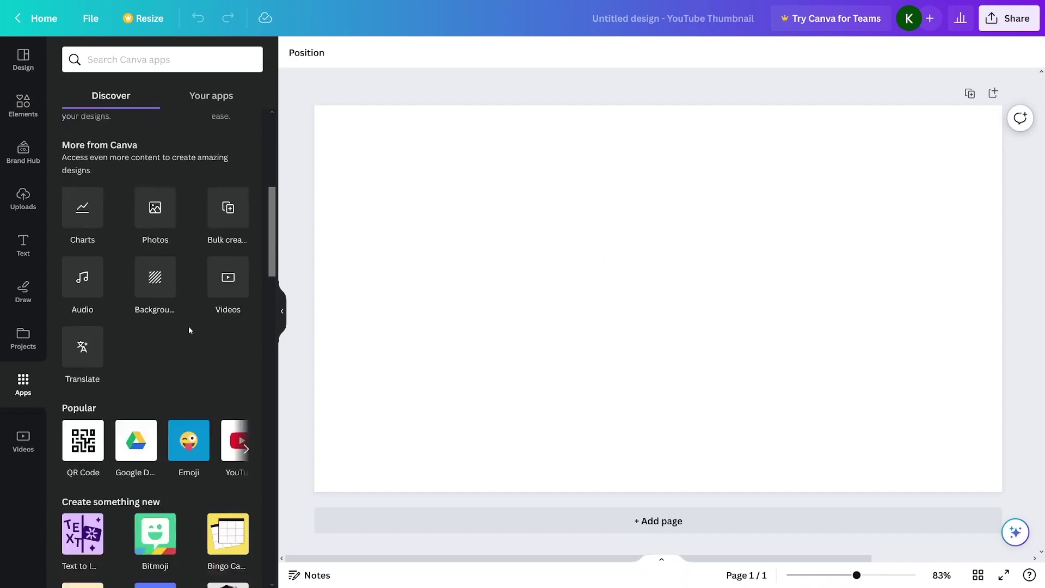
{"action": "scroll", "coordinate": [189, 326], "scroll_direction": "down", "scroll_amount": 2}
{"action": "scroll", "coordinate": [188, 325], "scroll_direction": "down", "scroll_amount": 1}
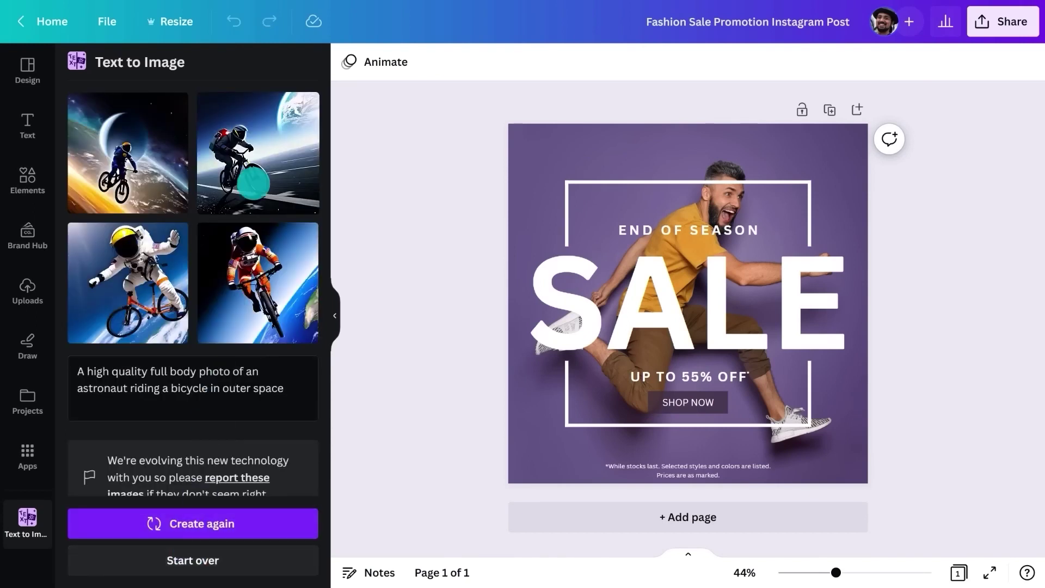
Place the second astronaut-on-bicycle image on the sale post and reopen Text to Image
{"action": "left_click", "coordinate": [257, 153]}
{"action": "left_click", "coordinate": [334, 315]}
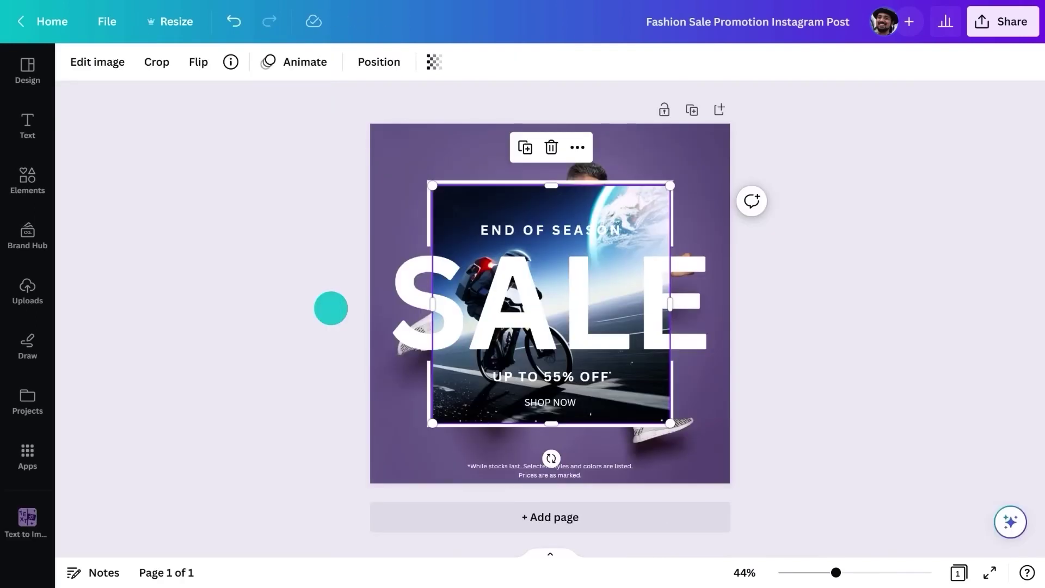
{"action": "right_click", "coordinate": [450, 348]}
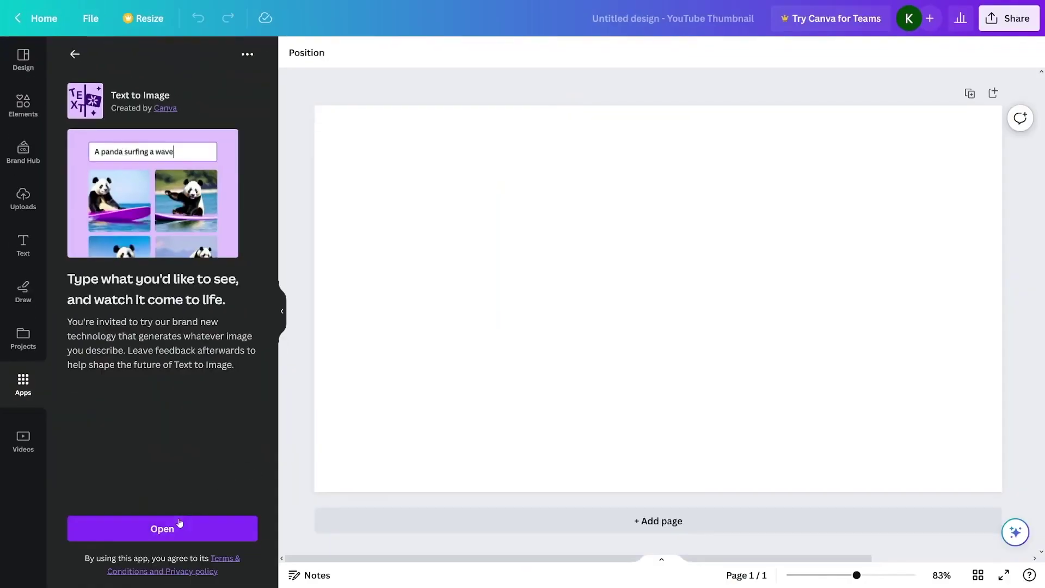
{"action": "left_click", "coordinate": [179, 528]}
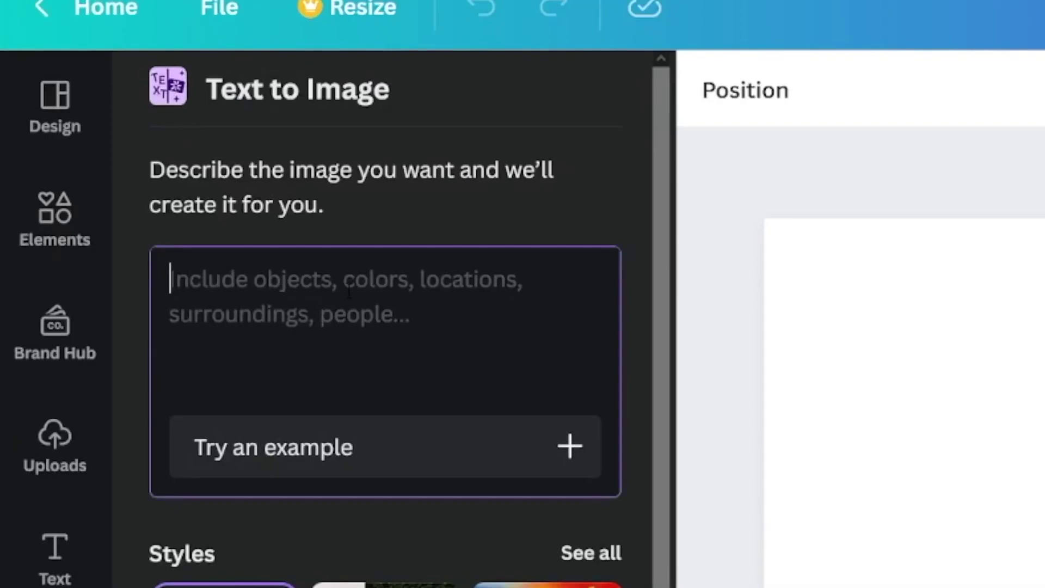
{"action": "type", "text": "koala in a disney movie"}
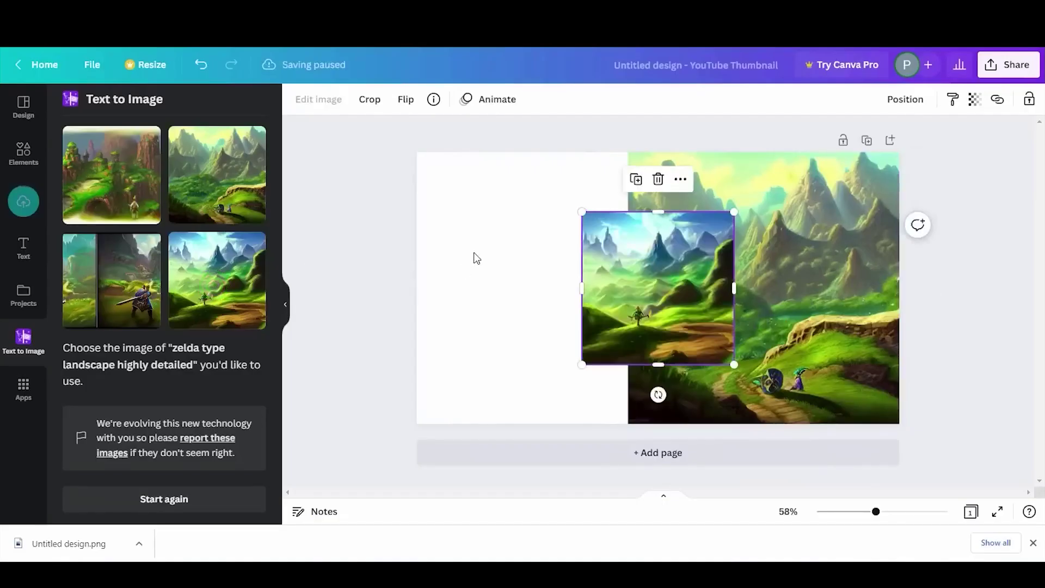
Move the Zelda-style mountain image to the top-left corner and enlarge it
{"action": "left_click_drag", "start_coordinate": [642, 289], "coordinate": [475, 227]}
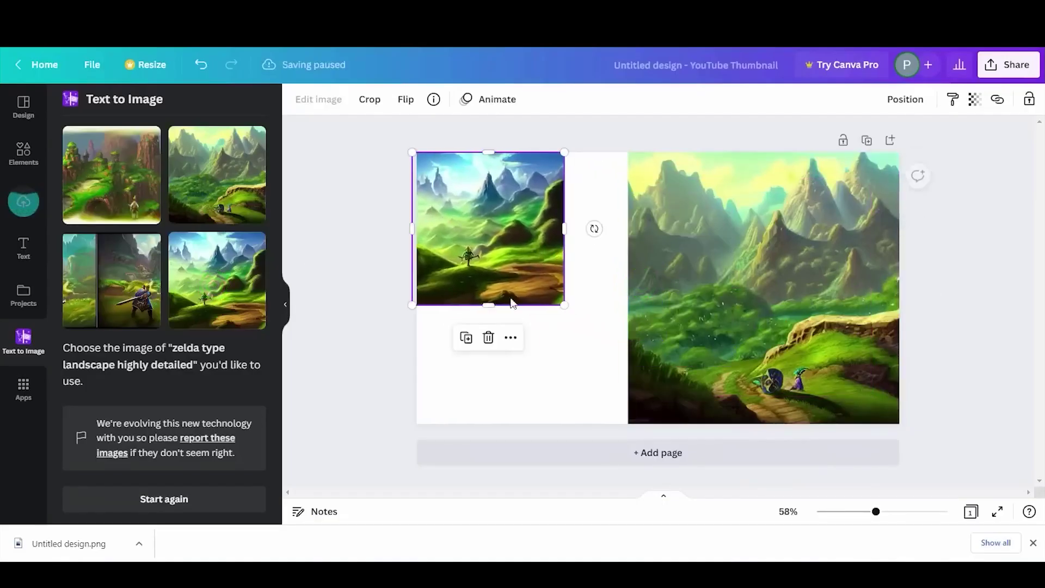
{"action": "left_click_drag", "start_coordinate": [563, 303], "coordinate": [629, 375]}
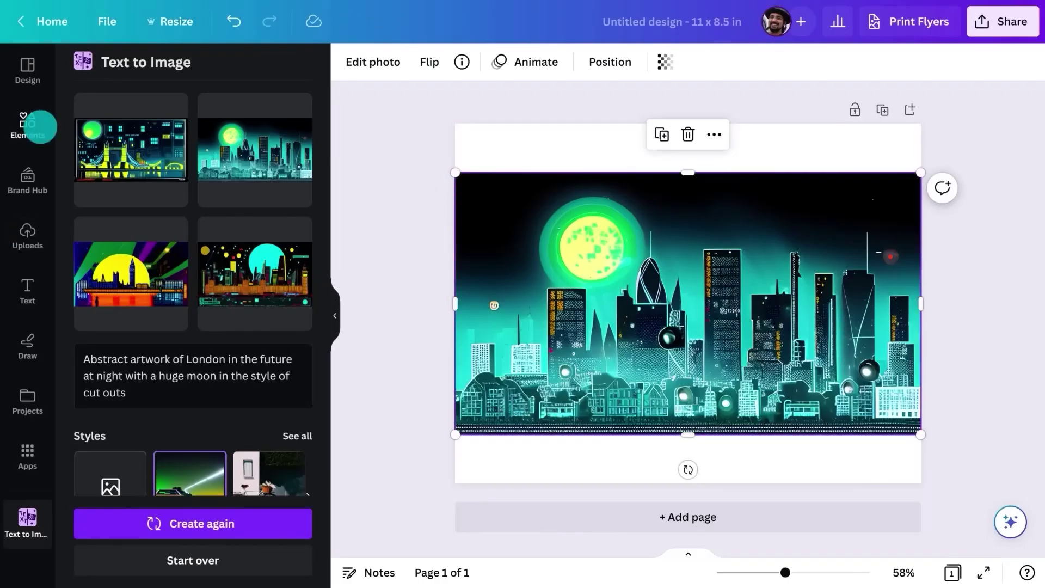
Search Elements for 'stylized clouds' and add a dark blue cloud graphic over the skyline
{"action": "left_click", "coordinate": [40, 127]}
{"action": "left_click", "coordinate": [222, 70]}
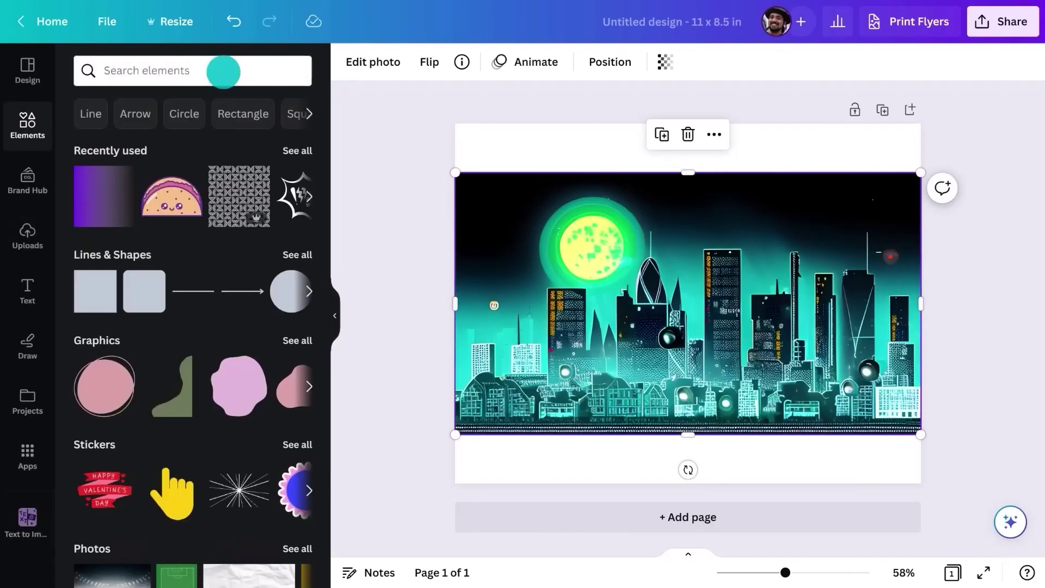
{"action": "type", "text": "stylized clouds"}
{"action": "key", "text": "Return"}
{"action": "left_click", "coordinate": [129, 106]}
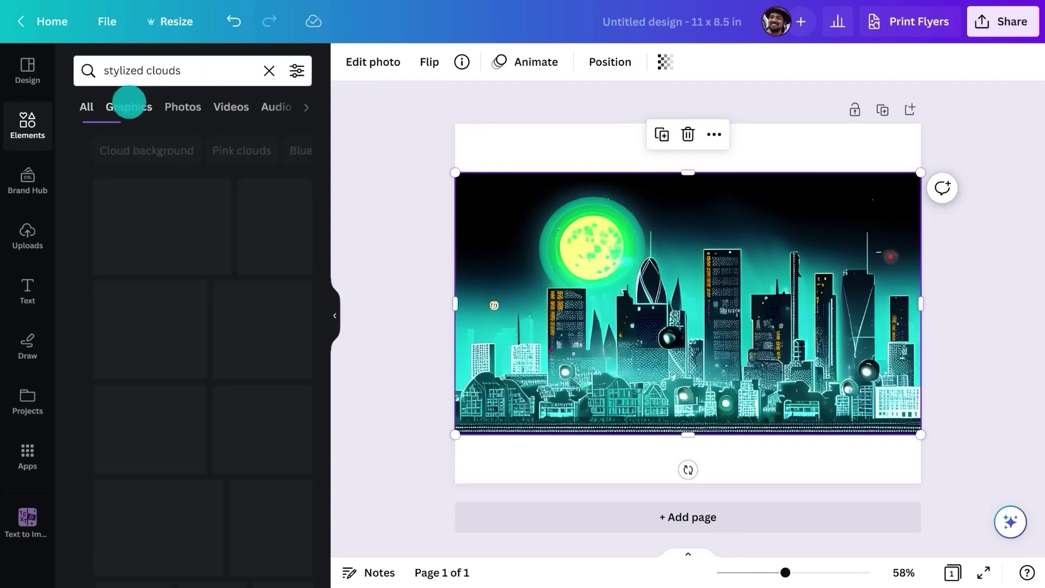
{"action": "left_click", "coordinate": [118, 383]}
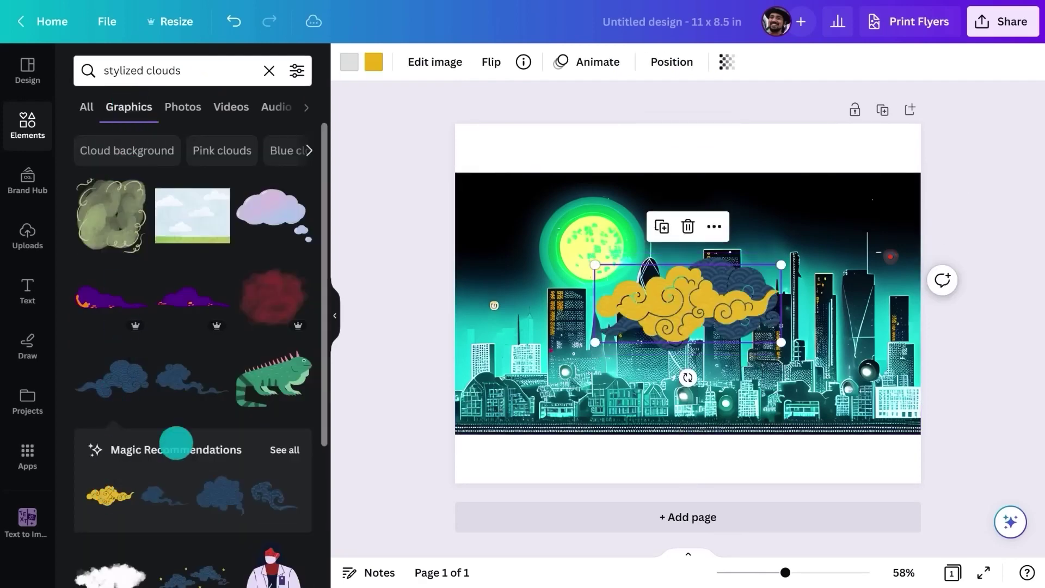
{"action": "left_click", "coordinate": [334, 325]}
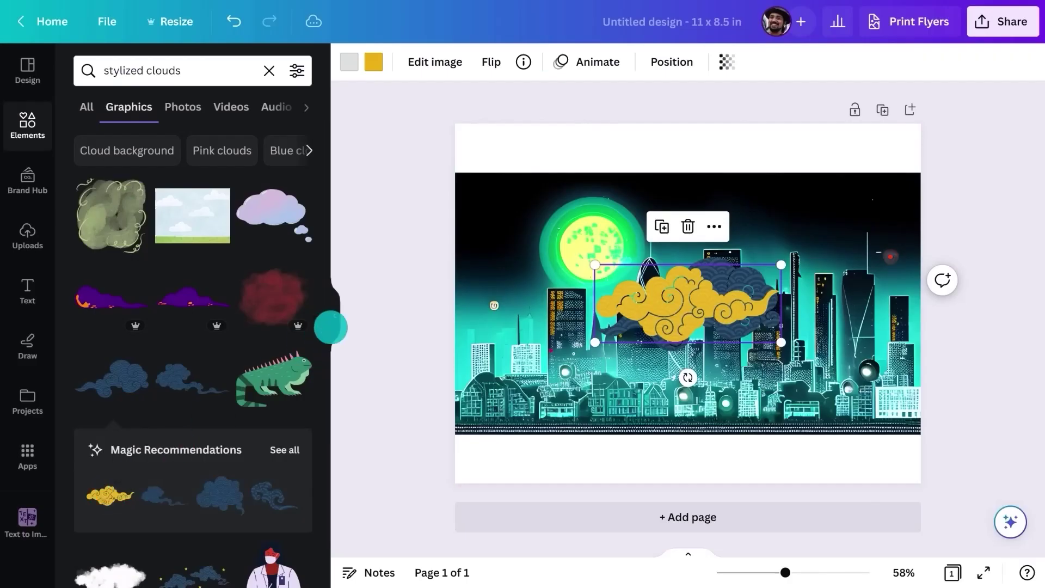
{"action": "left_click", "coordinate": [331, 327]}
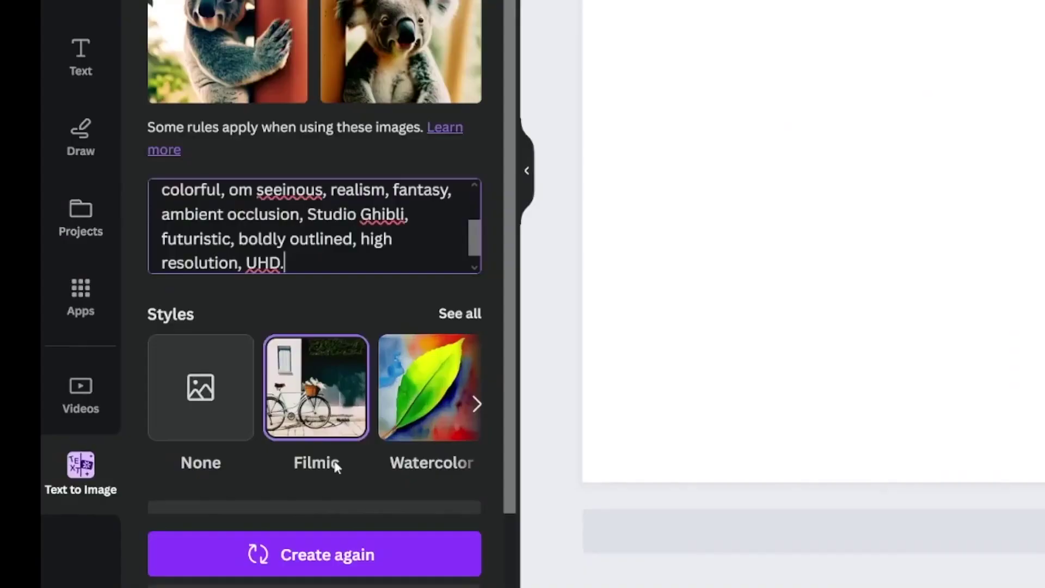
Regenerate the astronaut riding a bicycle in space images with Create again
{"action": "left_click", "coordinate": [331, 566]}
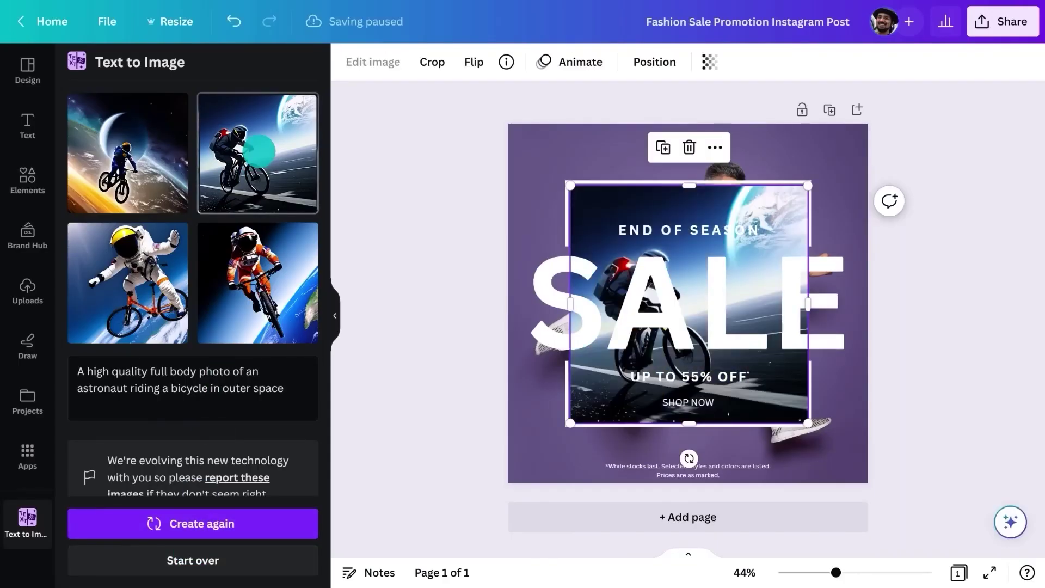
Collapse the Text to Image panel to view the Before Coffee / After Coffee meme
{"action": "left_click", "coordinate": [331, 307]}
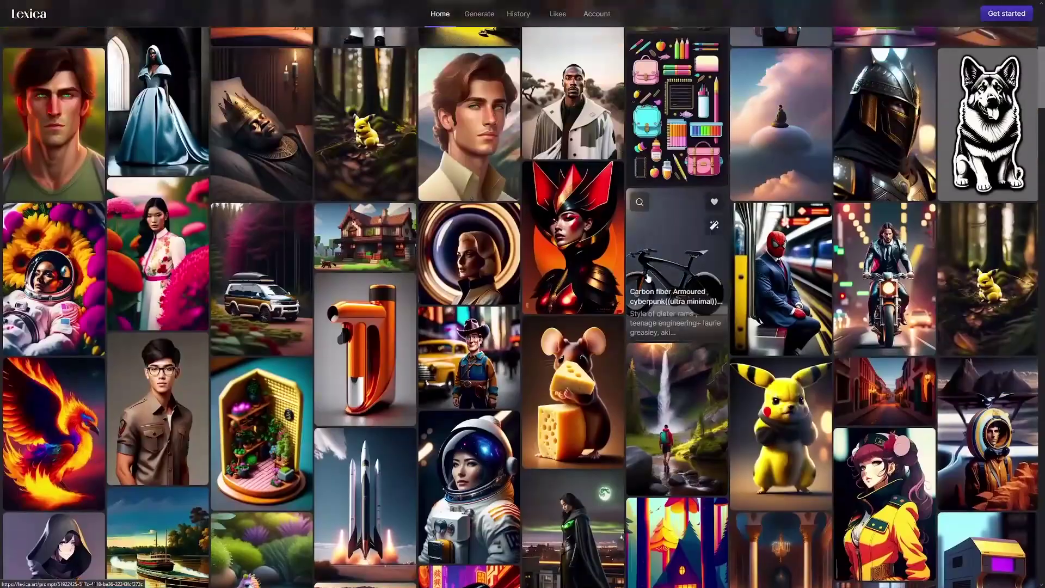
{"action": "scroll", "coordinate": [649, 278], "scroll_direction": "down", "scroll_amount": 4}
{"action": "scroll", "coordinate": [667, 262], "scroll_direction": "down", "scroll_amount": 2}
{"action": "scroll", "coordinate": [531, 278], "scroll_direction": "down", "scroll_amount": 3}
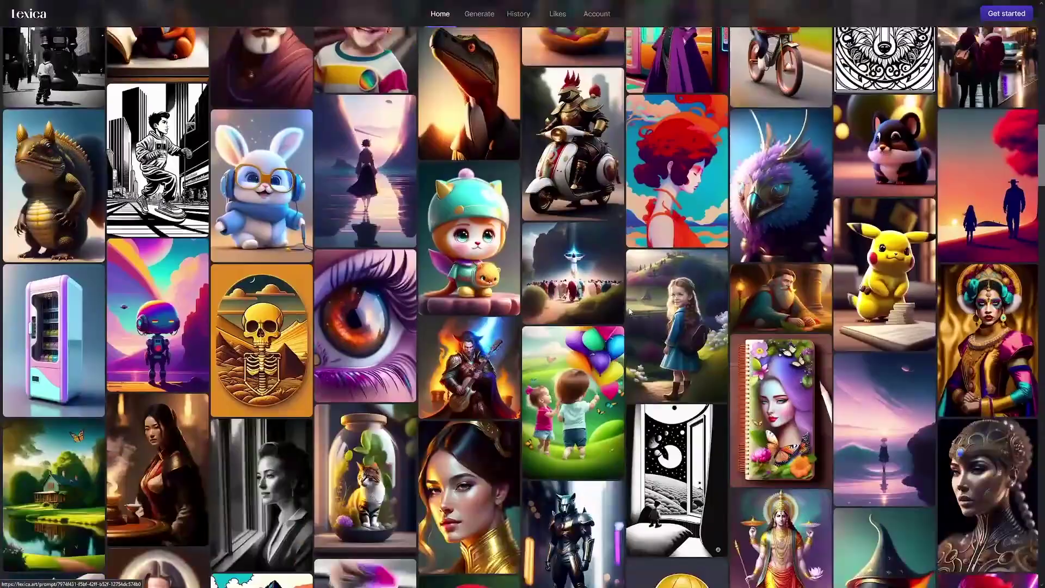
{"action": "scroll", "coordinate": [650, 262], "scroll_direction": "down", "scroll_amount": 2}
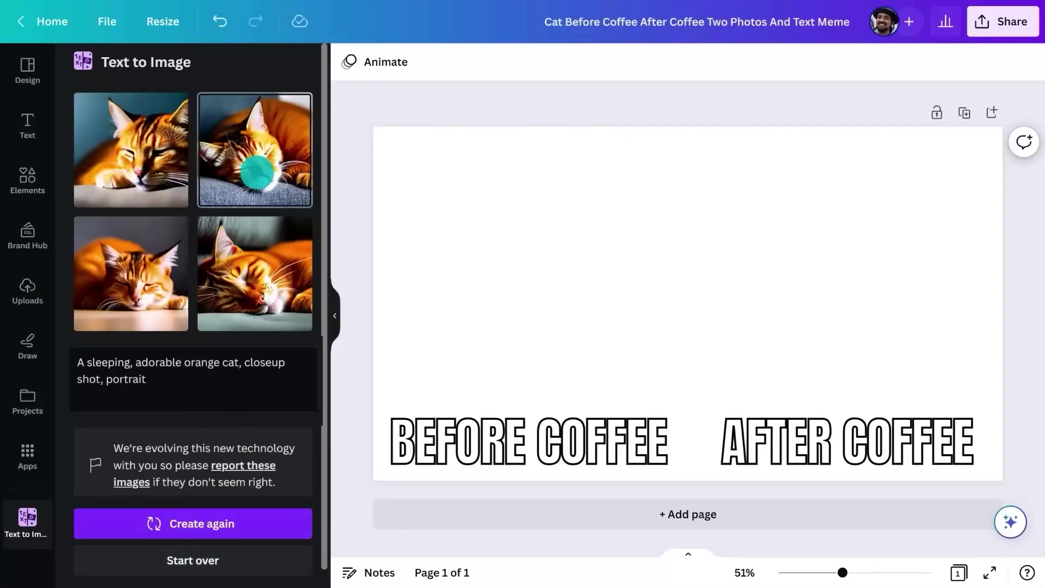
Place the second sleeping-cat image over BEFORE COFFEE, filling the page's left half
{"action": "left_click", "coordinate": [258, 171]}
{"action": "left_click_drag", "start_coordinate": [719, 351], "coordinate": [481, 417]}
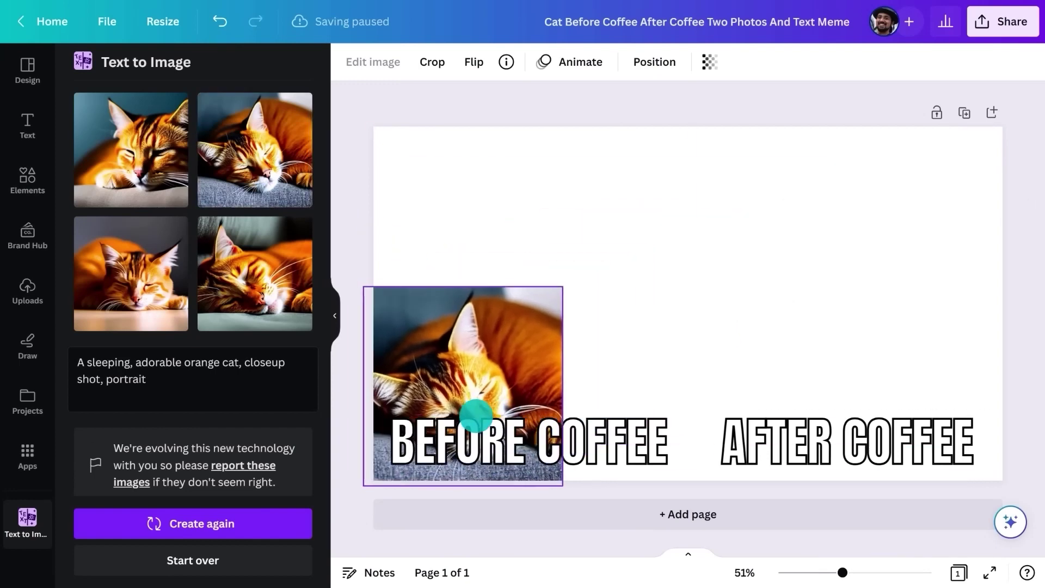
{"action": "left_click_drag", "start_coordinate": [485, 276], "coordinate": [495, 128]}
{"action": "left_click_drag", "start_coordinate": [572, 303], "coordinate": [697, 316]}
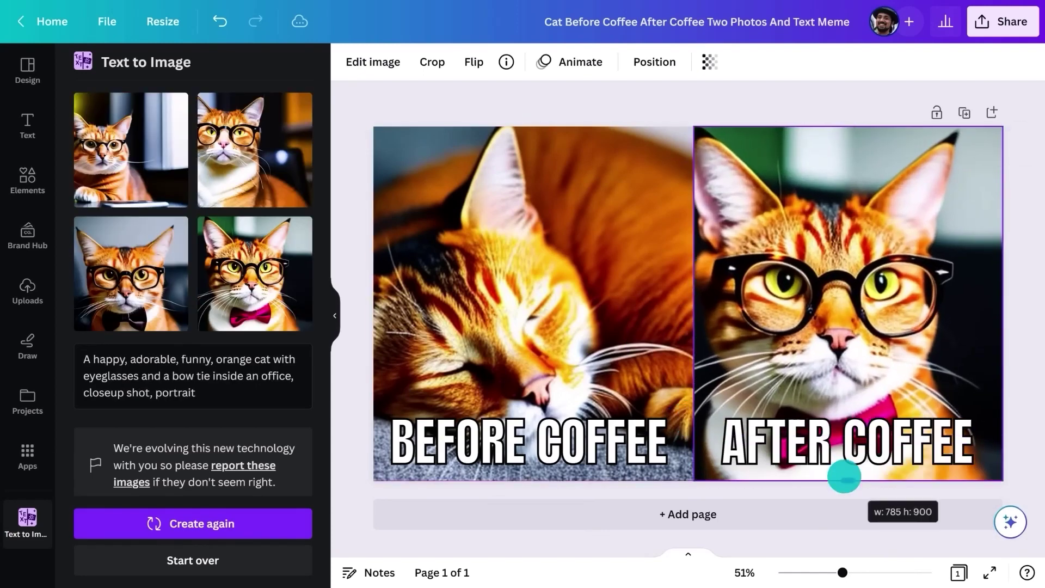
Reposition the eyeglasses cat photo within its frame on the right half
{"action": "left_click", "coordinate": [335, 315]}
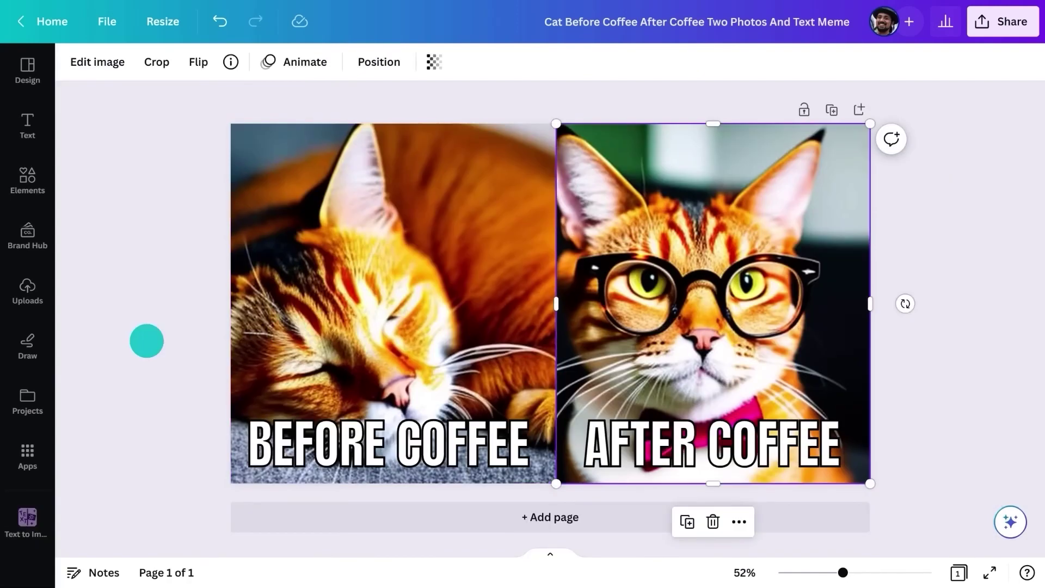
{"action": "double_click", "coordinate": [686, 350]}
{"action": "left_click_drag", "start_coordinate": [687, 349], "coordinate": [704, 345]}
{"action": "left_click", "coordinate": [474, 345]}
{"action": "left_click", "coordinate": [171, 335]}
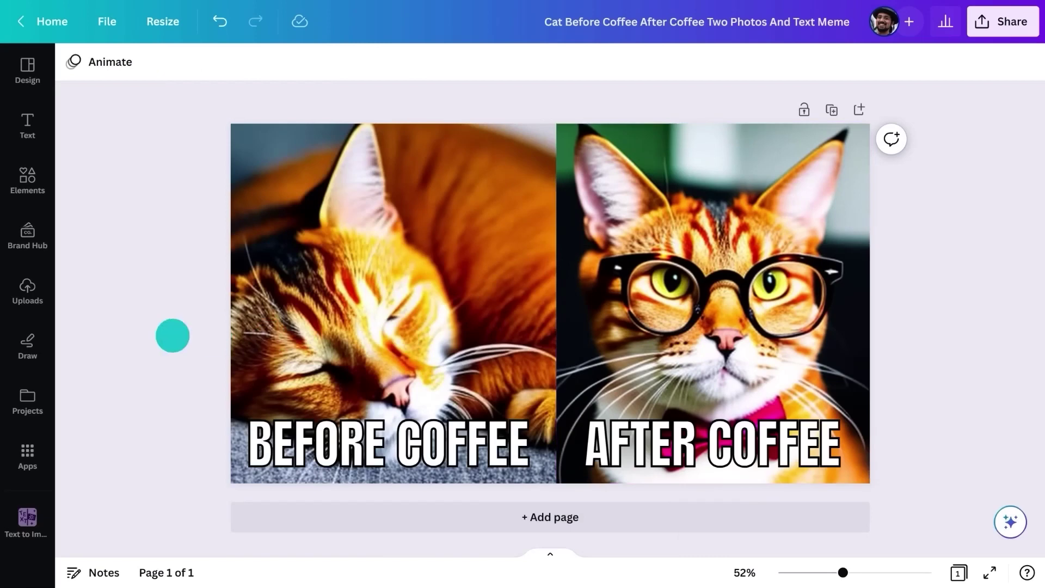
{"action": "type", "text": "w"}
{"action": "type", "text": "ith sun"}
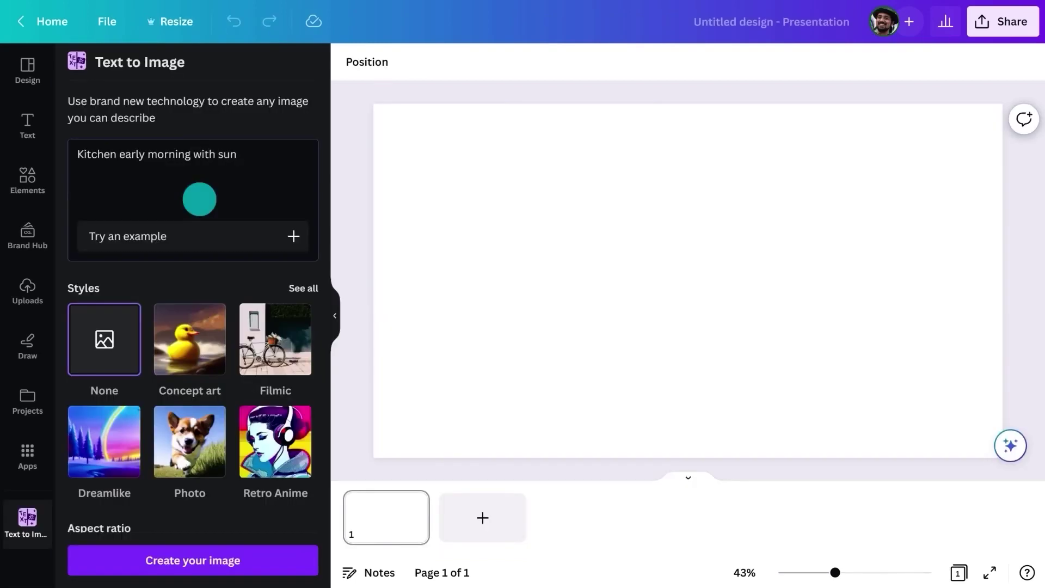
{"action": "type", "text": " coming in window"}
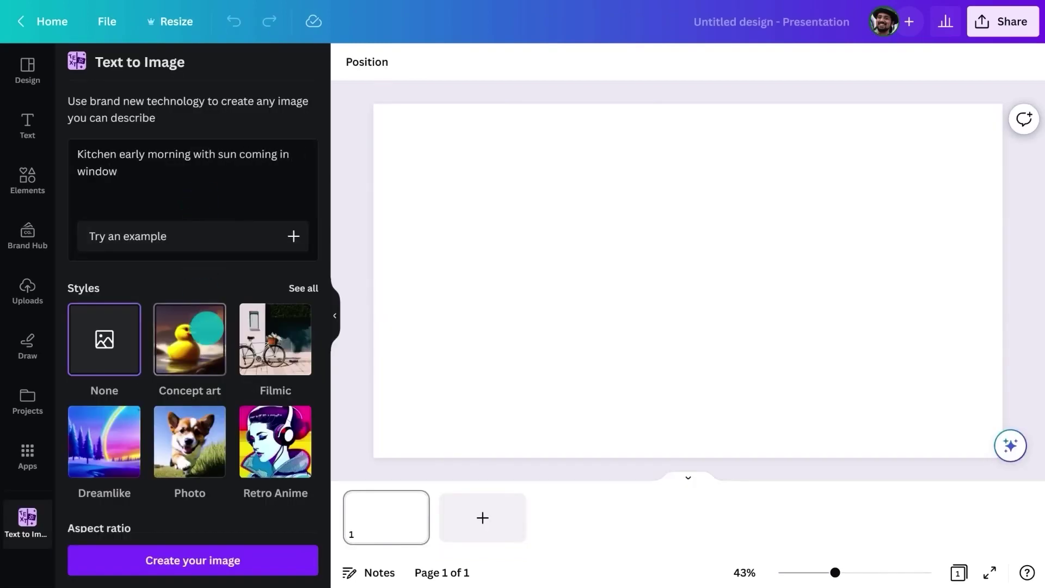
Generate concept-art landscape kitchen images and enlarge the fourth one to fill the page
{"action": "left_click", "coordinate": [205, 327]}
{"action": "scroll", "coordinate": [206, 327], "scroll_direction": "down", "scroll_amount": 3}
{"action": "left_click", "coordinate": [193, 450]}
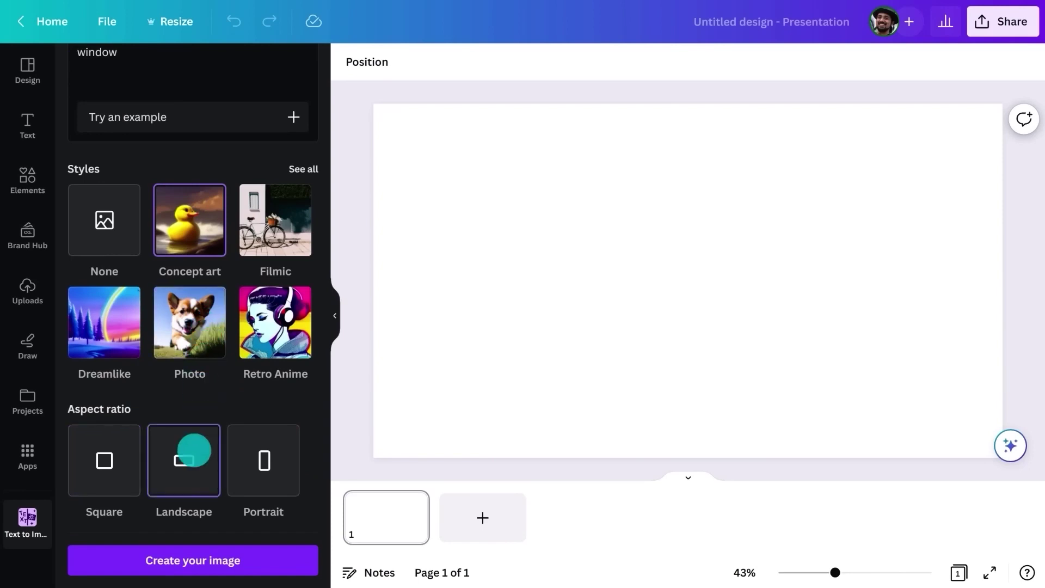
{"action": "left_click", "coordinate": [182, 551]}
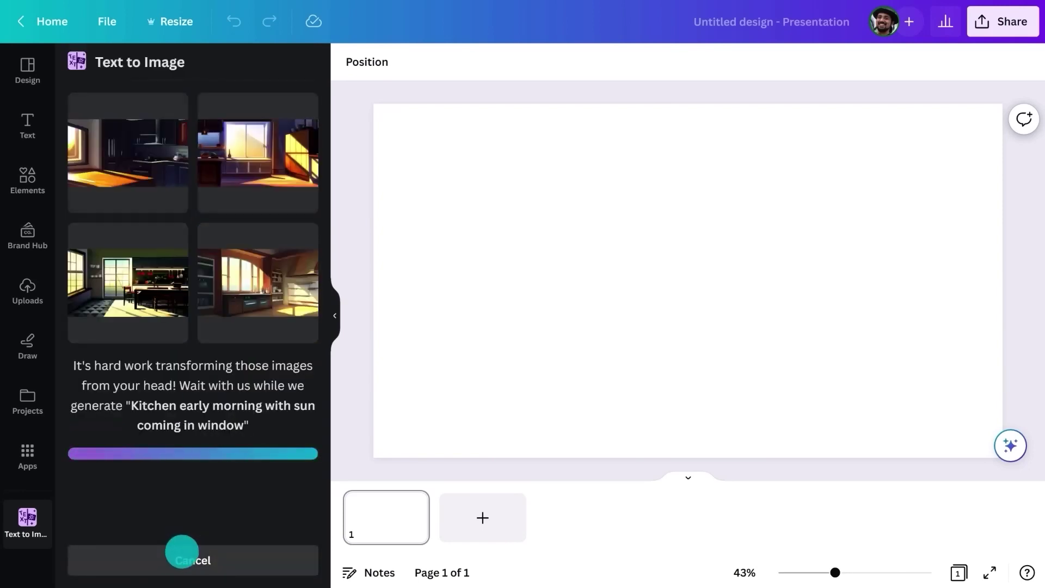
{"action": "left_click", "coordinate": [233, 309]}
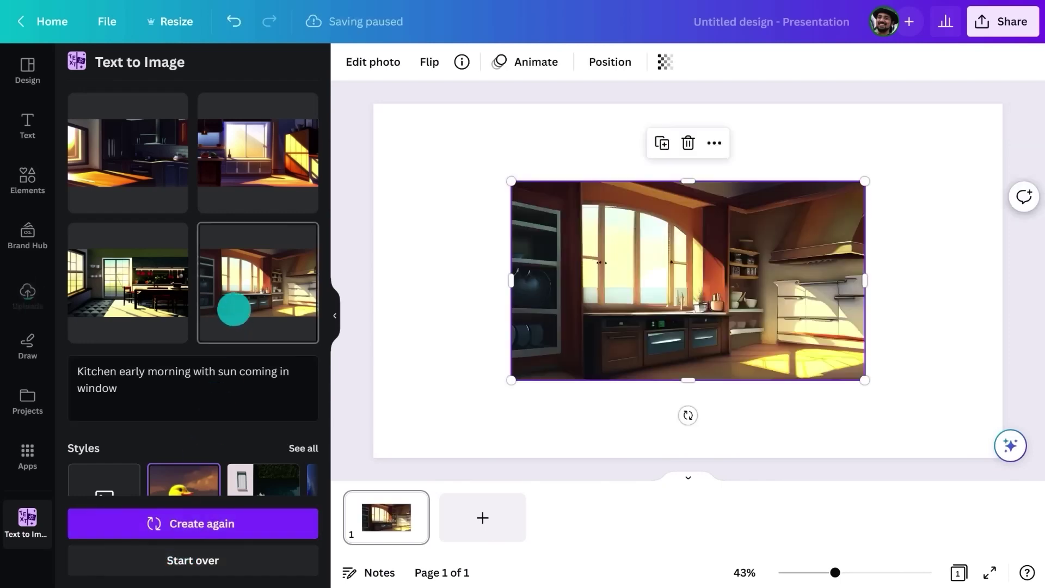
{"action": "left_click_drag", "start_coordinate": [863, 181], "coordinate": [1004, 117]}
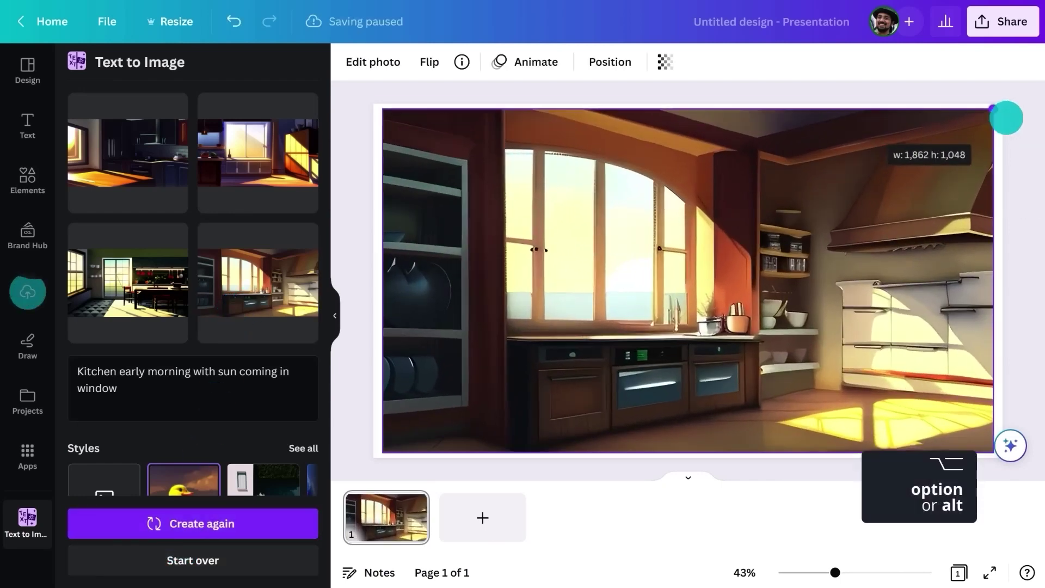
Generate fantasy castle images and make the second castle the page background
{"action": "left_click", "coordinate": [193, 560]}
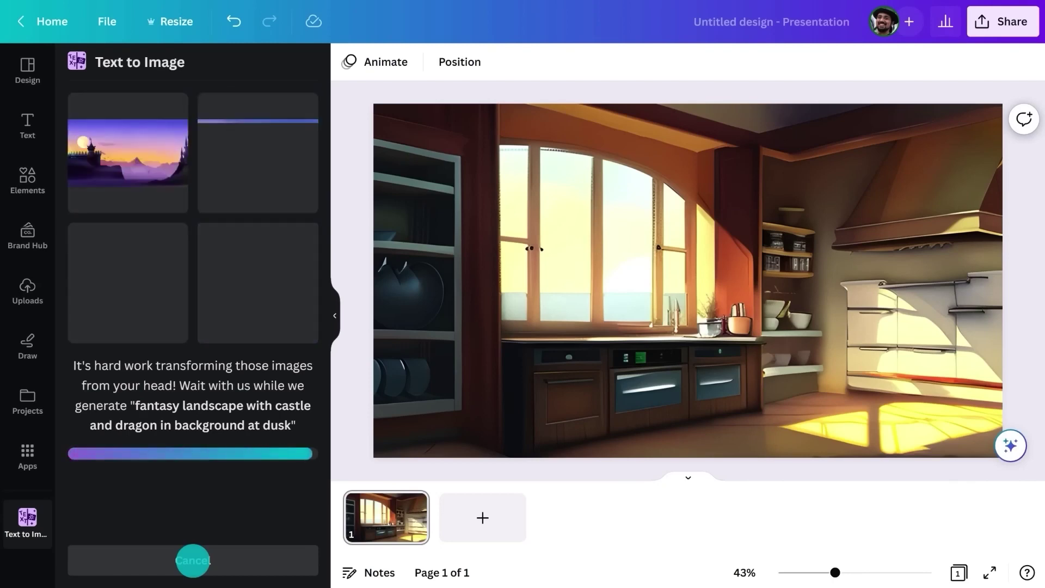
{"action": "left_click", "coordinate": [259, 168]}
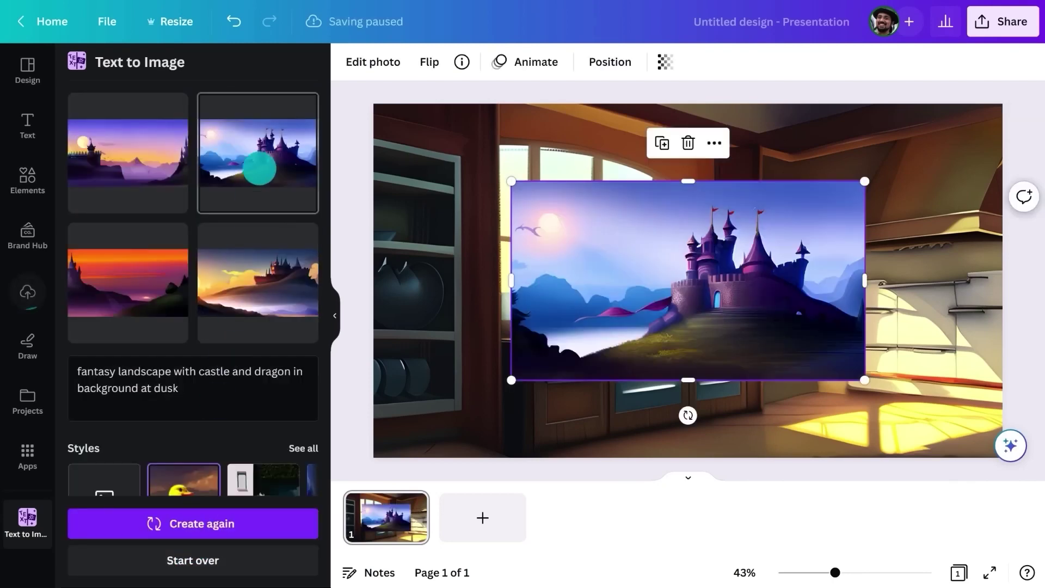
{"action": "right_click", "coordinate": [630, 298]}
{"action": "left_click", "coordinate": [687, 525]}
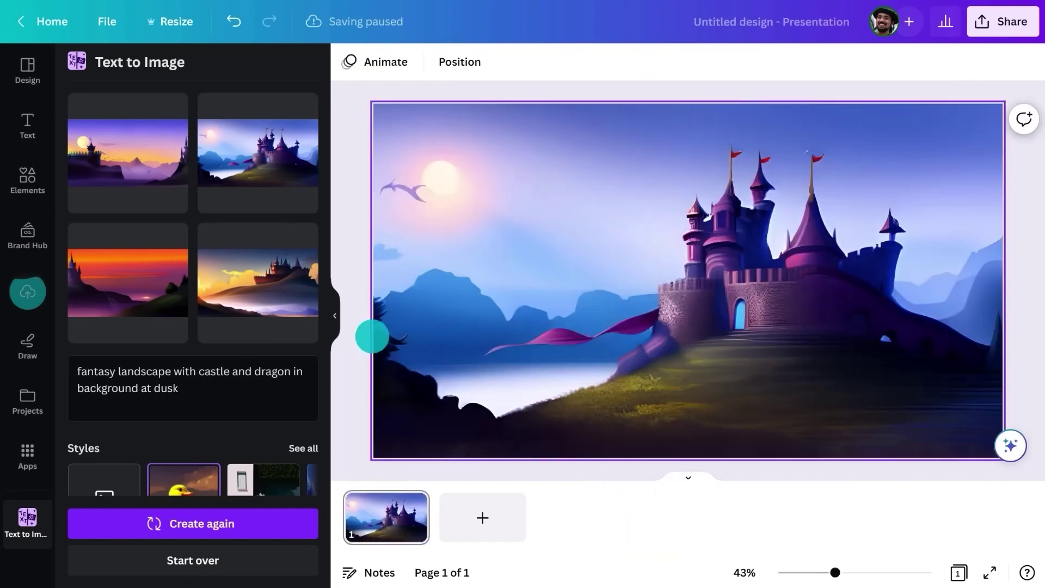
{"action": "left_click", "coordinate": [335, 315]}
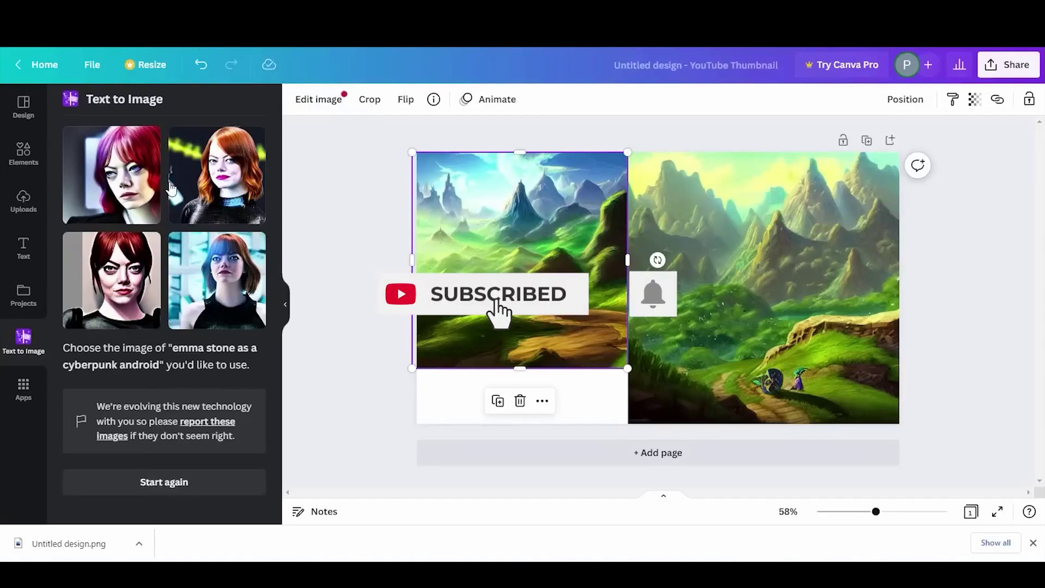
Replace the left landscape with the first red-haired android portrait, then reset the generator
{"action": "left_click", "coordinate": [111, 175]}
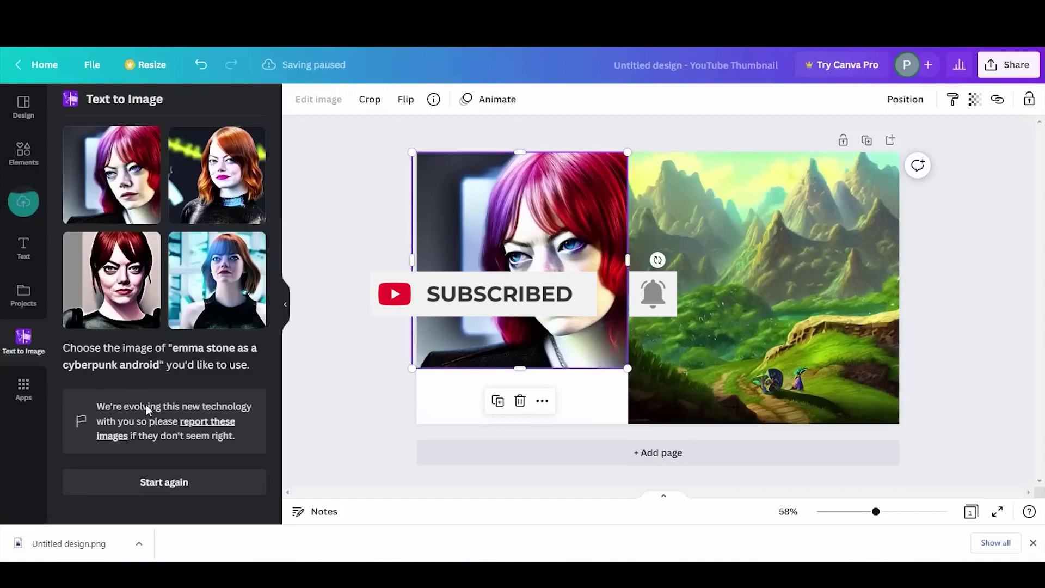
{"action": "left_click", "coordinate": [172, 481]}
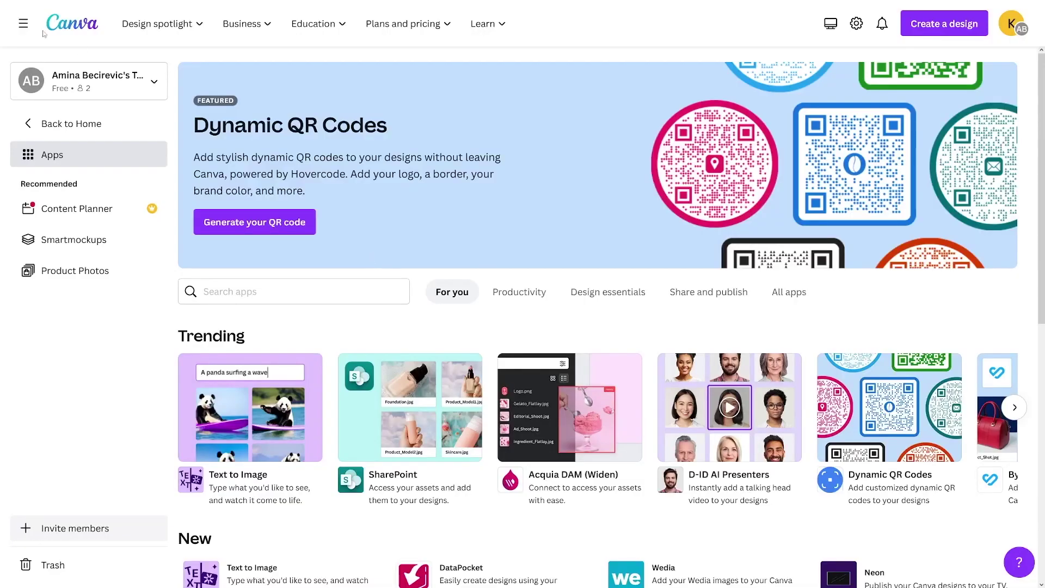
Start a blank 1280 × 720 px YouTube Thumbnail design from the Social media category
{"action": "left_click", "coordinate": [43, 31]}
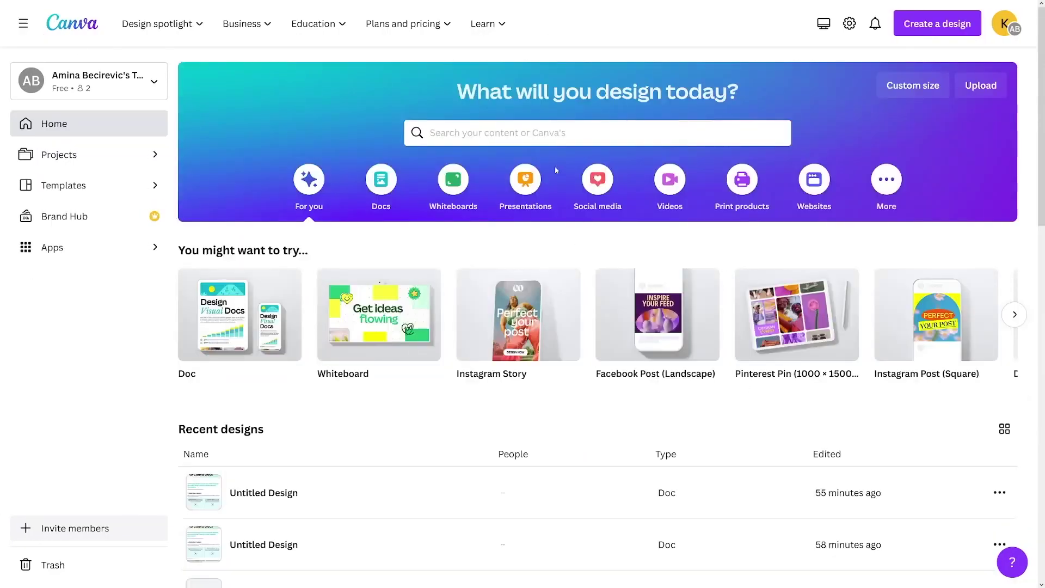
{"action": "left_click", "coordinate": [604, 184]}
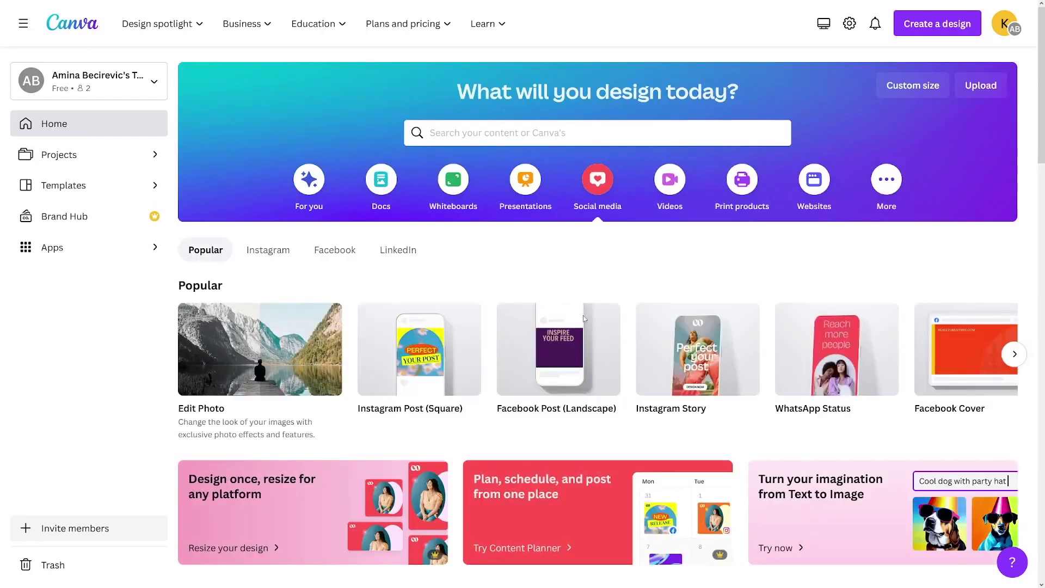
{"action": "scroll", "coordinate": [583, 316], "scroll_direction": "down", "scroll_amount": 3}
{"action": "scroll", "coordinate": [583, 343], "scroll_direction": "up", "scroll_amount": 3}
{"action": "scroll", "coordinate": [571, 351], "scroll_direction": "right", "scroll_amount": 5}
{"action": "scroll", "coordinate": [565, 365], "scroll_direction": "down", "scroll_amount": 1}
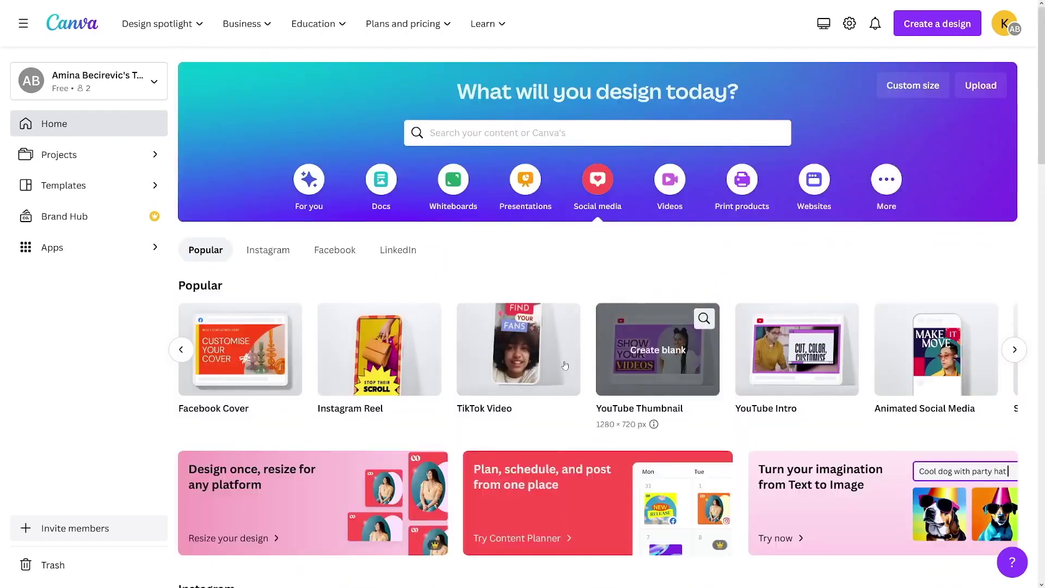
{"action": "left_click", "coordinate": [657, 350]}
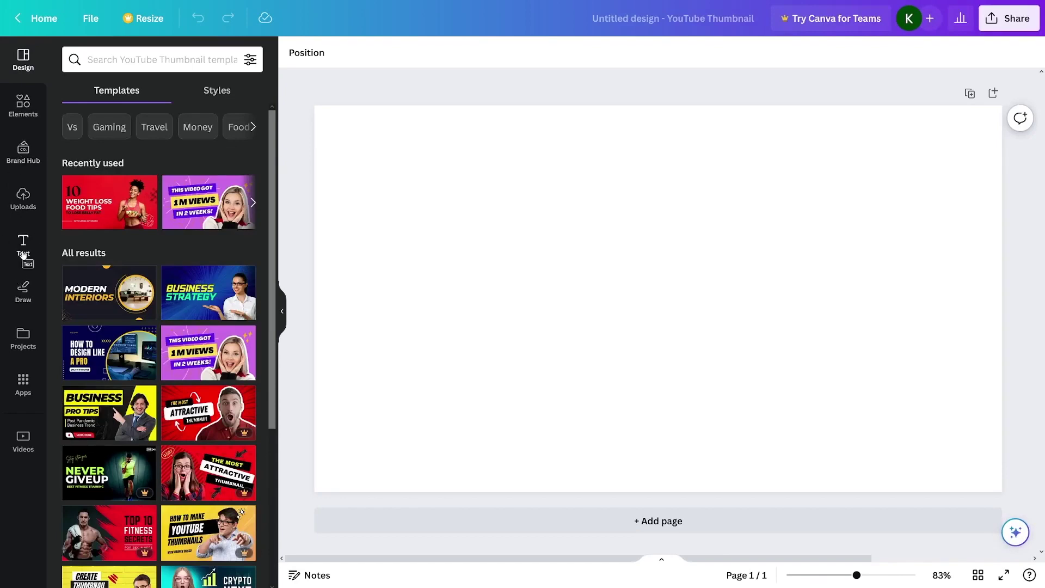
{"action": "left_click", "coordinate": [23, 384]}
{"action": "scroll", "coordinate": [136, 314], "scroll_direction": "down", "scroll_amount": 3}
{"action": "scroll", "coordinate": [97, 317], "scroll_direction": "down", "scroll_amount": 1}
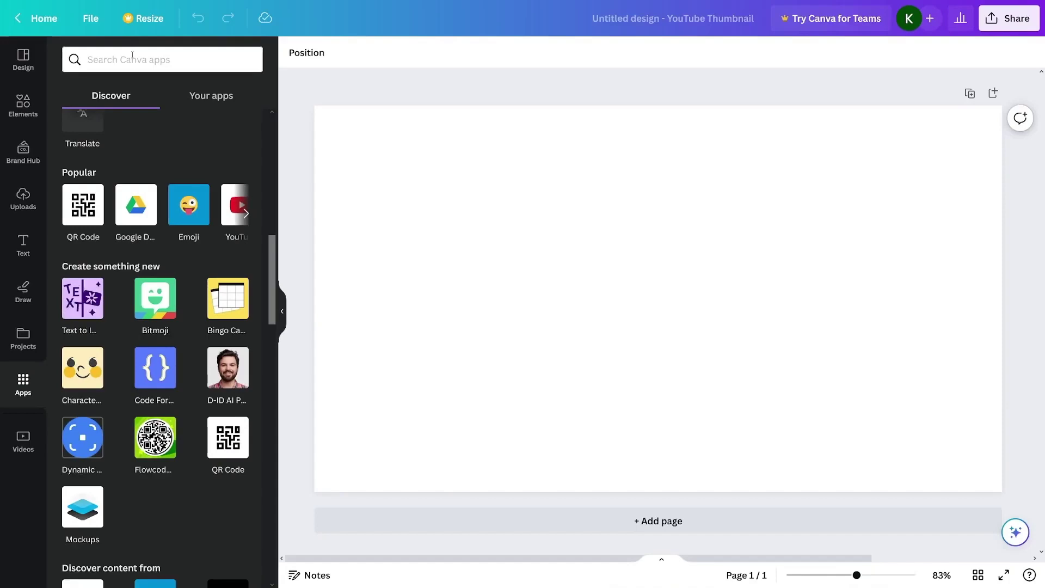
Find the Text to Image app by searching 'text to image', and launch it
{"action": "left_click", "coordinate": [132, 57]}
{"action": "type", "text": "te"}
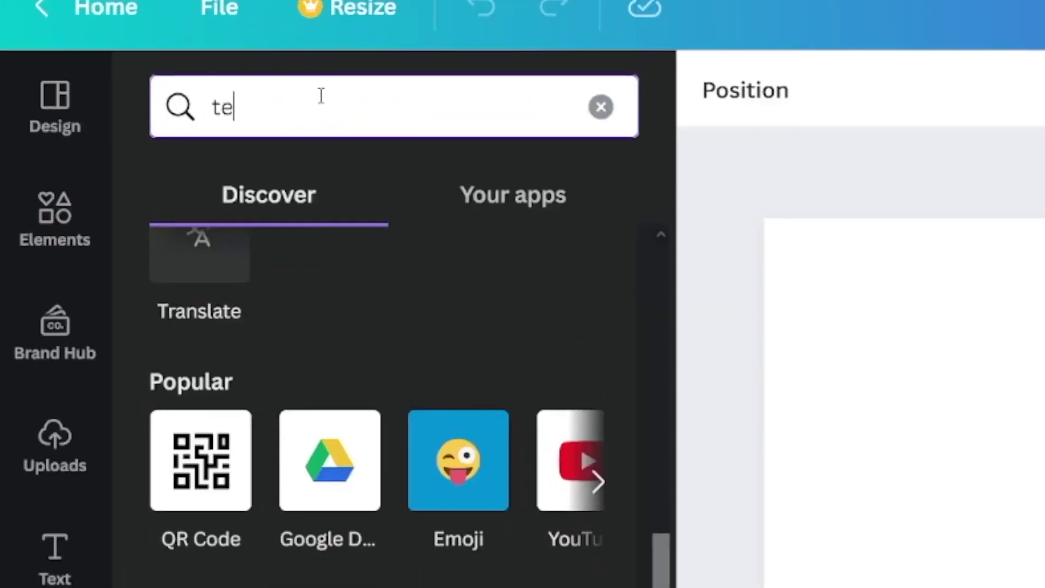
{"action": "type", "text": "xt to im"}
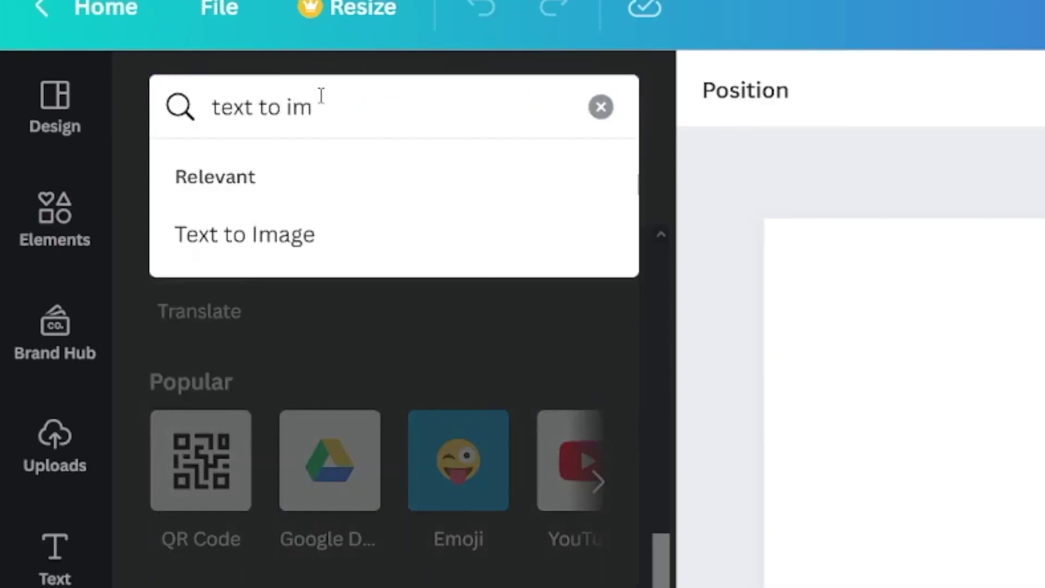
{"action": "left_click", "coordinate": [319, 239]}
{"action": "left_click", "coordinate": [232, 223]}
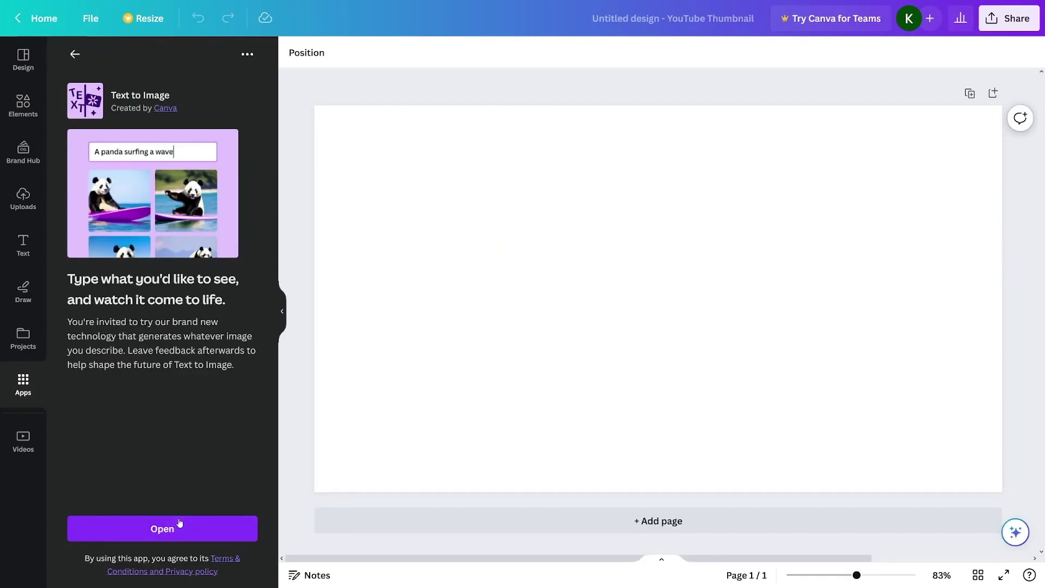
{"action": "left_click", "coordinate": [179, 527]}
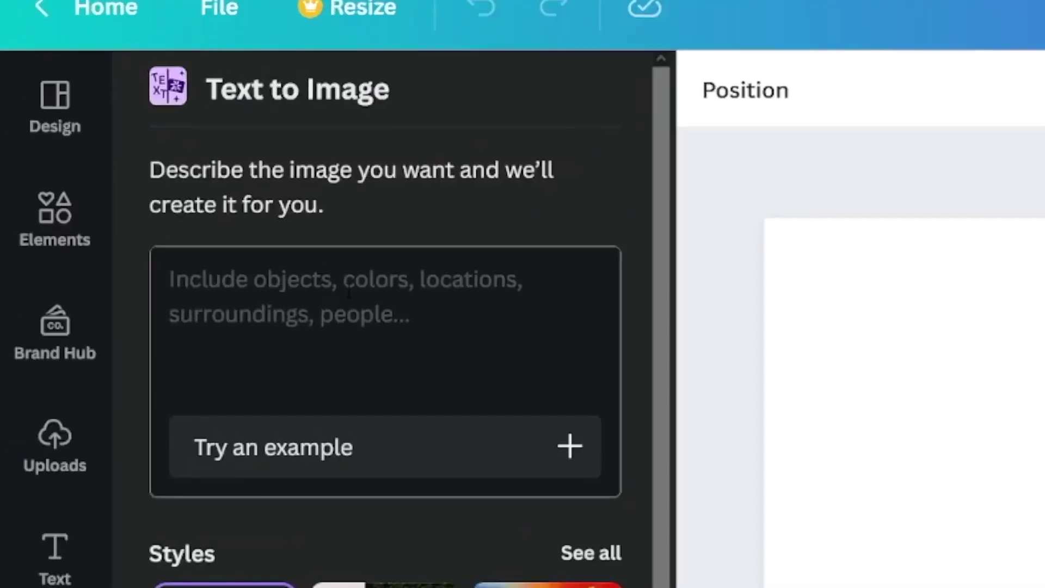
Generate images from the prompt 'koala in a disney movie'
{"action": "left_click", "coordinate": [348, 294]}
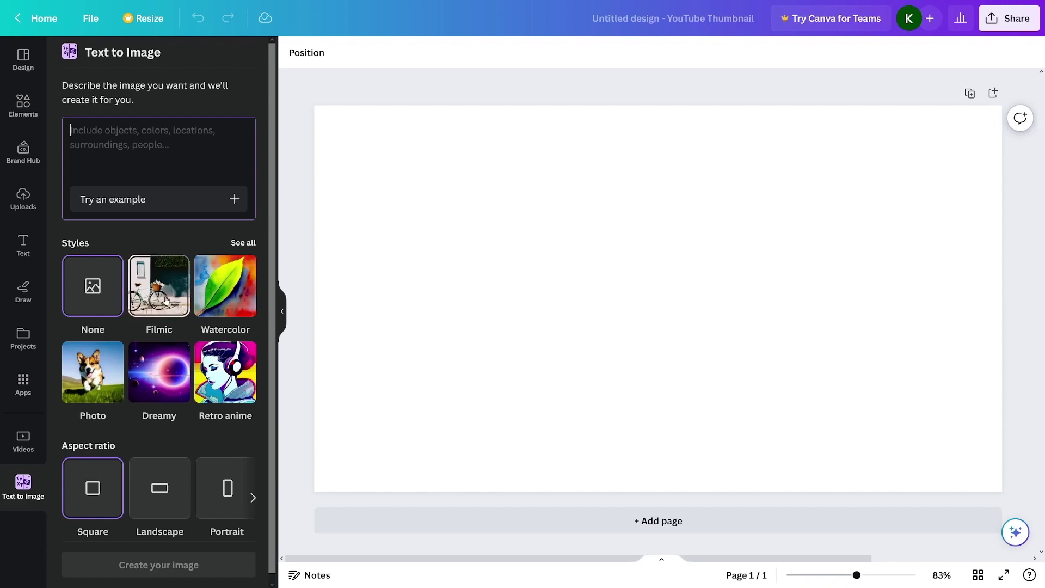
{"action": "scroll", "coordinate": [175, 338], "scroll_direction": "down", "scroll_amount": 1}
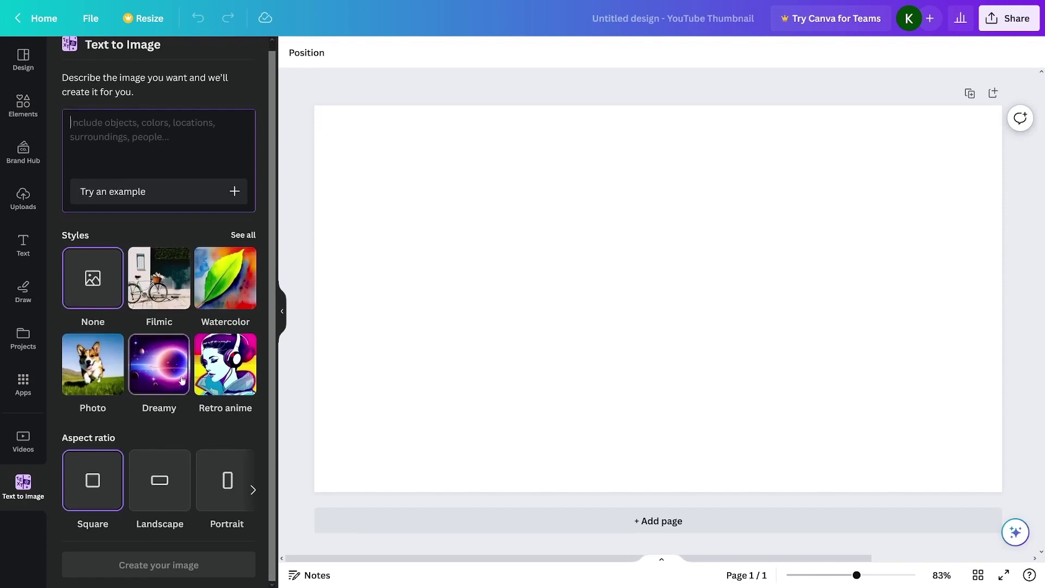
{"action": "type", "text": "ko"}
{"action": "type", "text": "ala"}
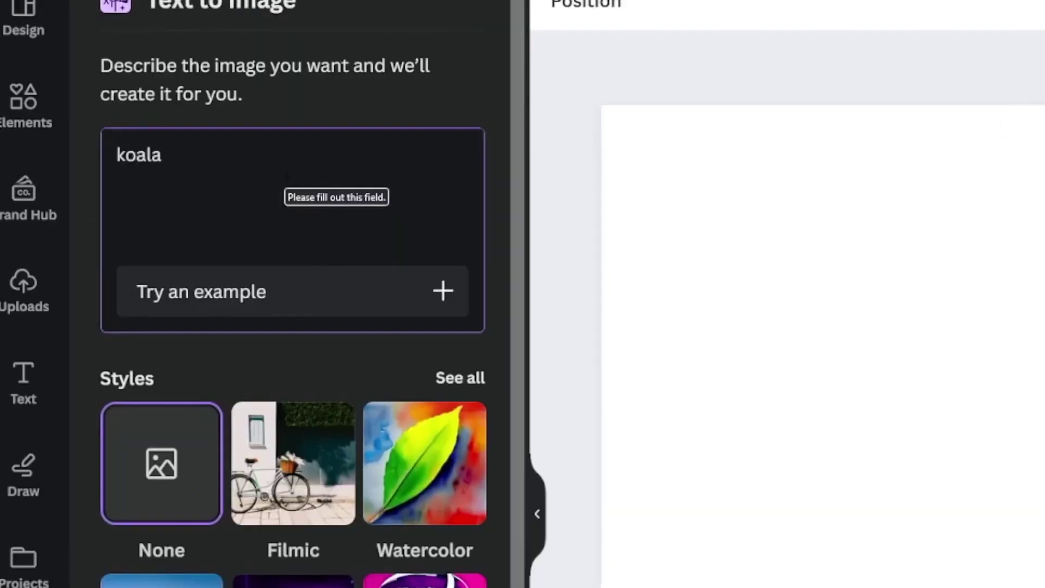
{"action": "type", "text": " in a disney"}
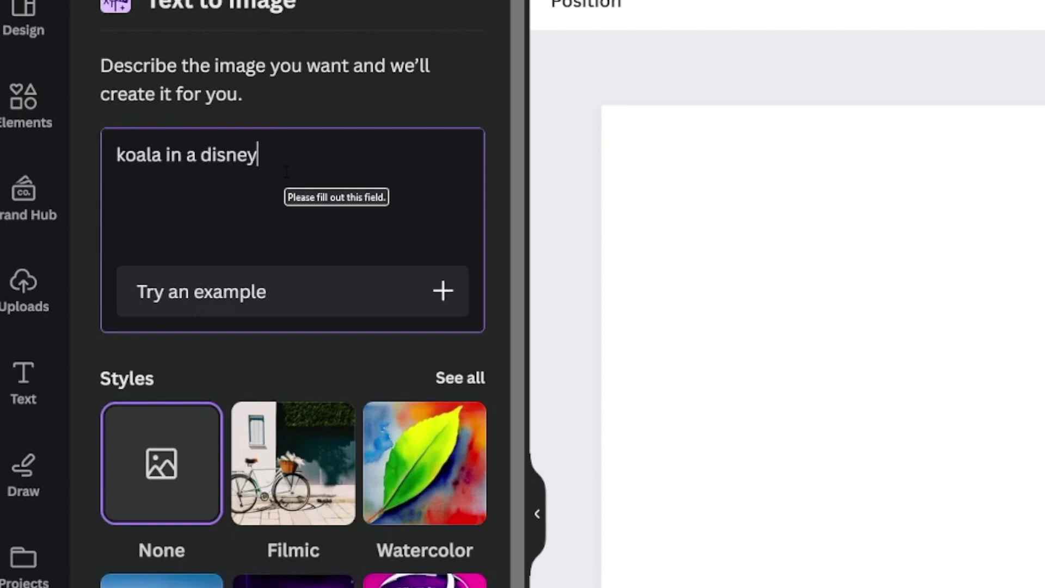
{"action": "type", "text": " movie"}
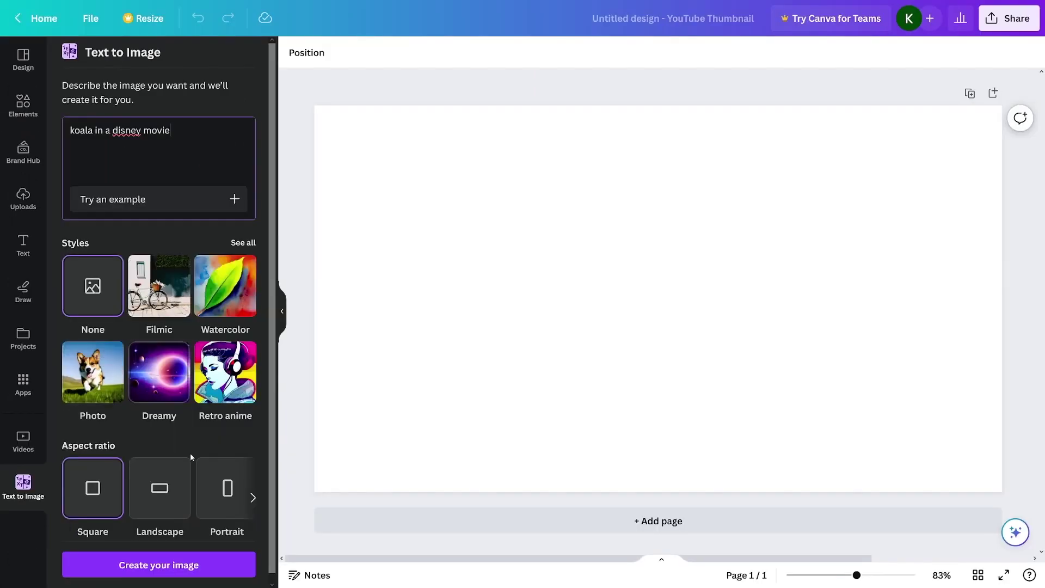
{"action": "left_click", "coordinate": [167, 566]}
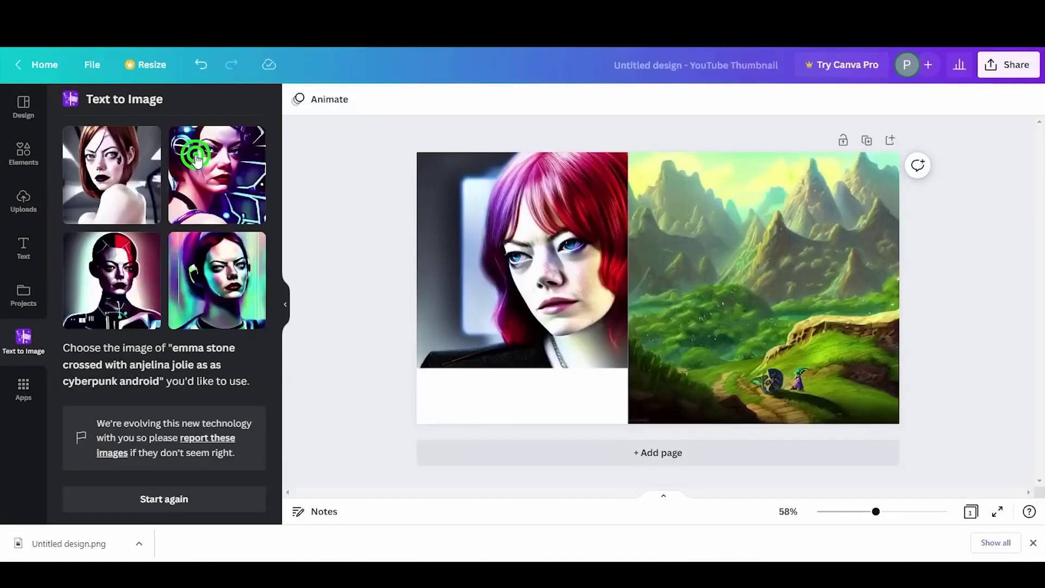
Put a koala image on the canvas, regenerate, then submit the prompt with ', cartoon' added
{"action": "left_click_drag", "start_coordinate": [196, 155], "coordinate": [672, 226]}
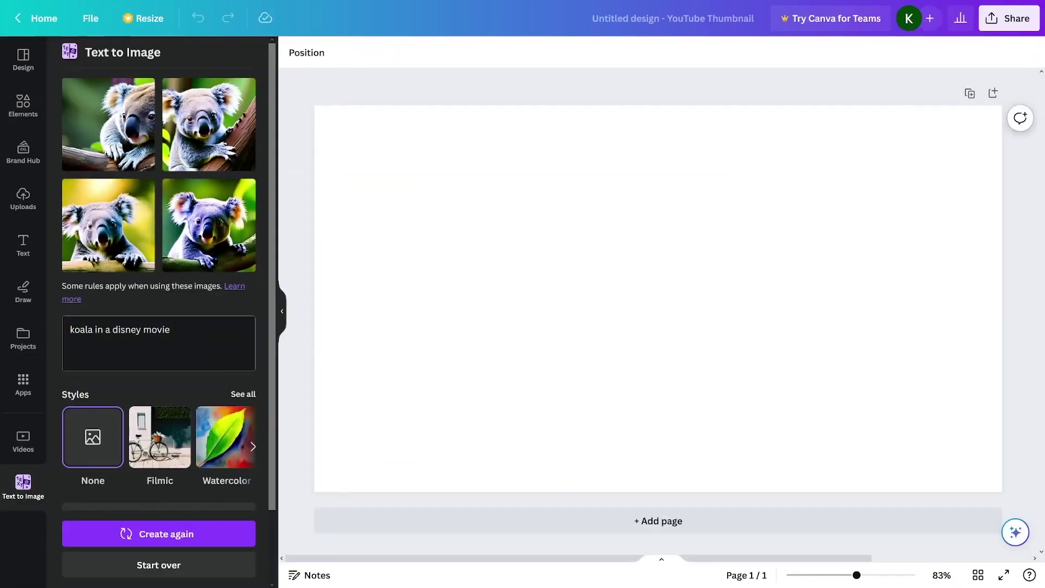
{"action": "left_click", "coordinate": [158, 532]}
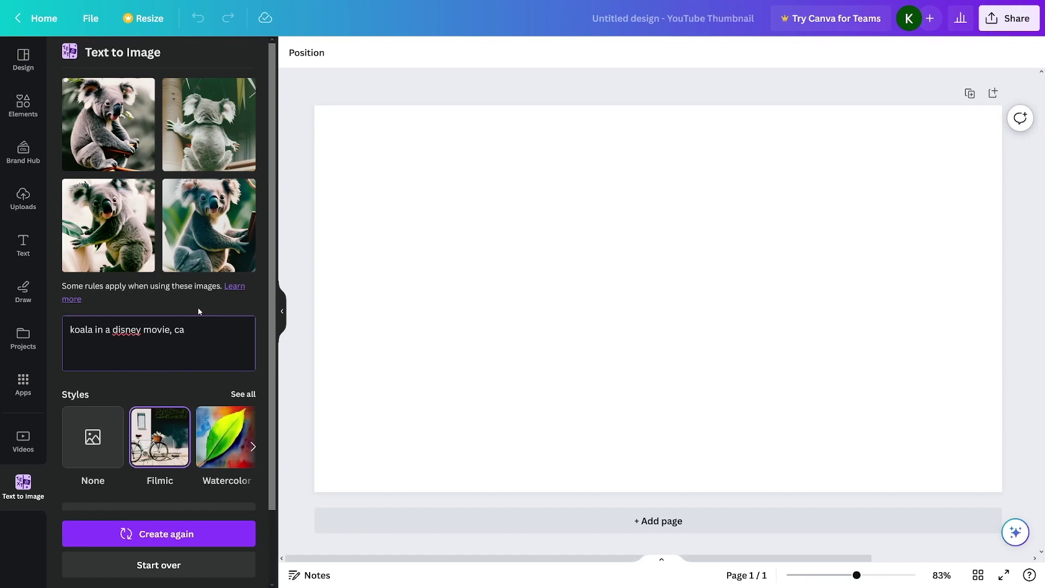
{"action": "type", "text": "on"}
{"action": "key", "text": "Return"}
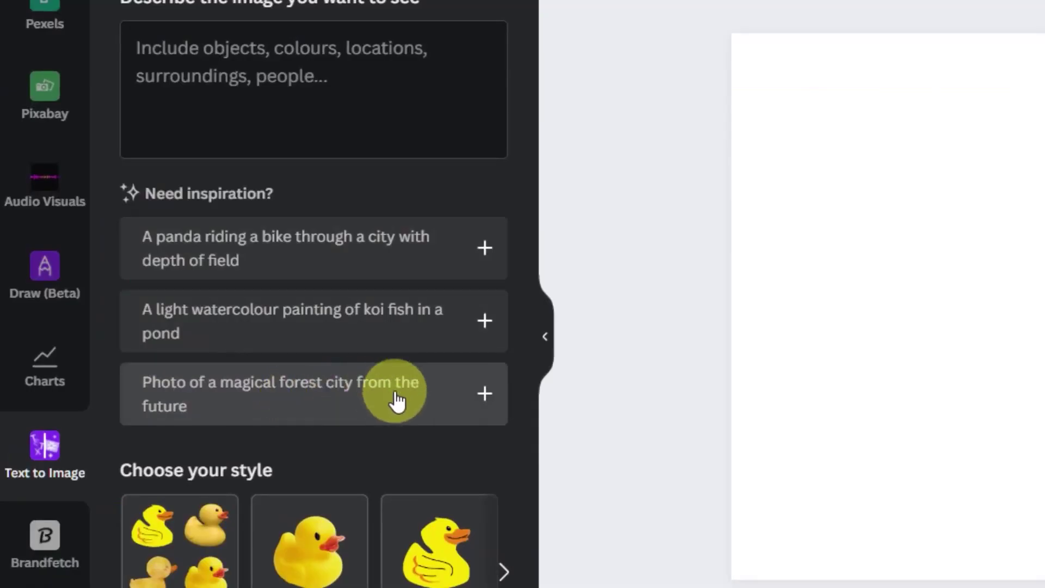
Use the 'Photo of a magical forest city from the future' suggestion as the prompt
{"action": "left_click", "coordinate": [306, 400]}
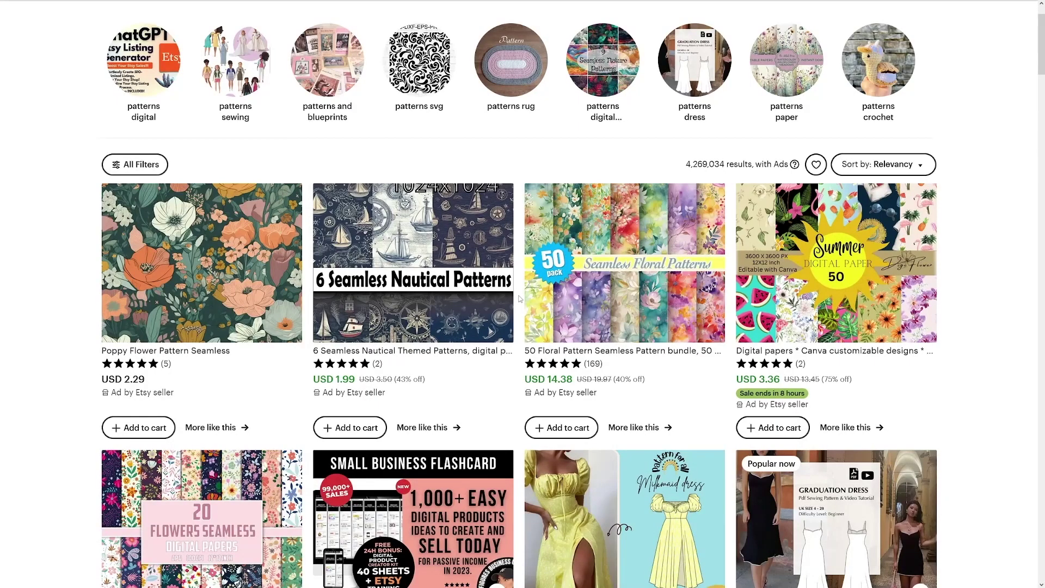
{"action": "scroll", "coordinate": [498, 272], "scroll_direction": "down", "scroll_amount": 3}
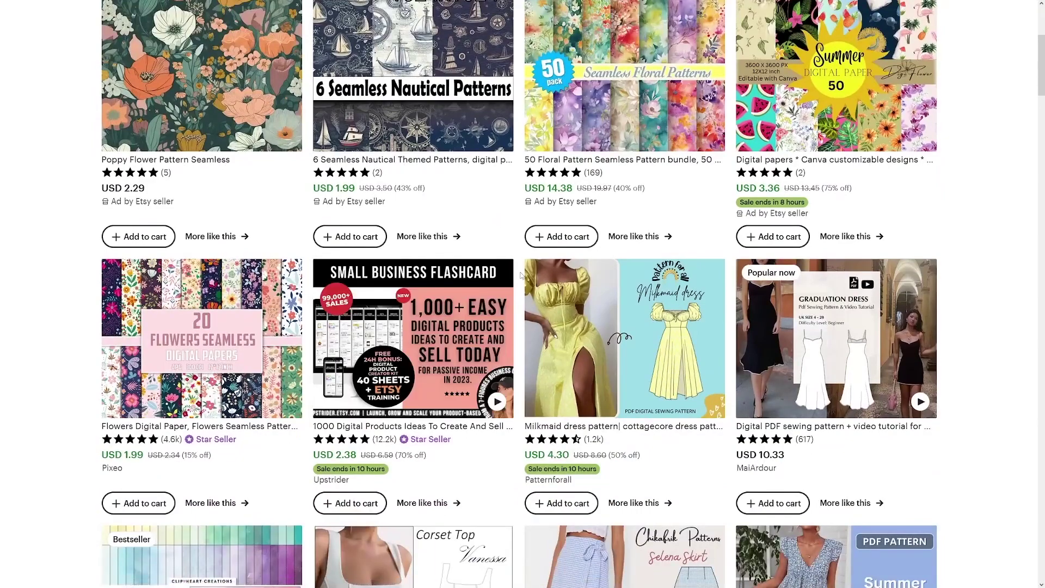
{"action": "scroll", "coordinate": [521, 276], "scroll_direction": "down", "scroll_amount": 2}
{"action": "scroll", "coordinate": [506, 294], "scroll_direction": "up", "scroll_amount": 5}
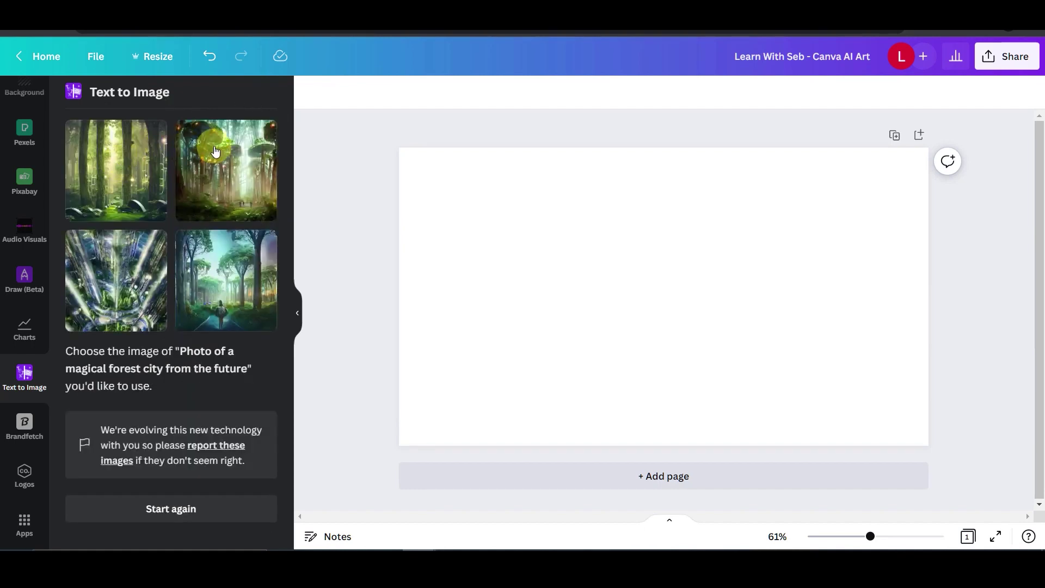
Add the fourth forest image, then generate images from the pasted long forest prompt
{"action": "left_click", "coordinate": [222, 301]}
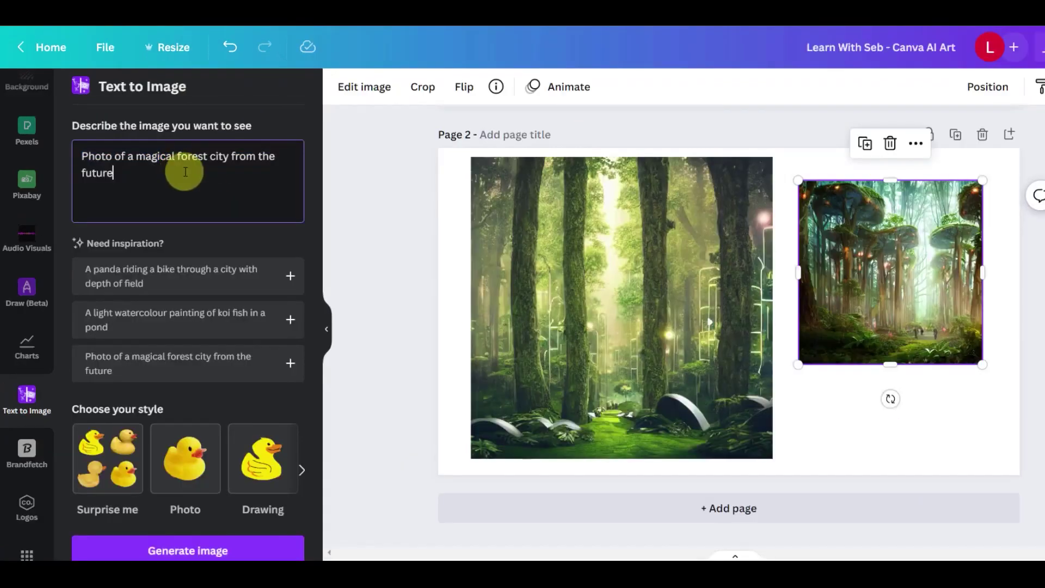
{"action": "key", "text": "ctrl+a"}
{"action": "key", "text": "ctrl+v"}
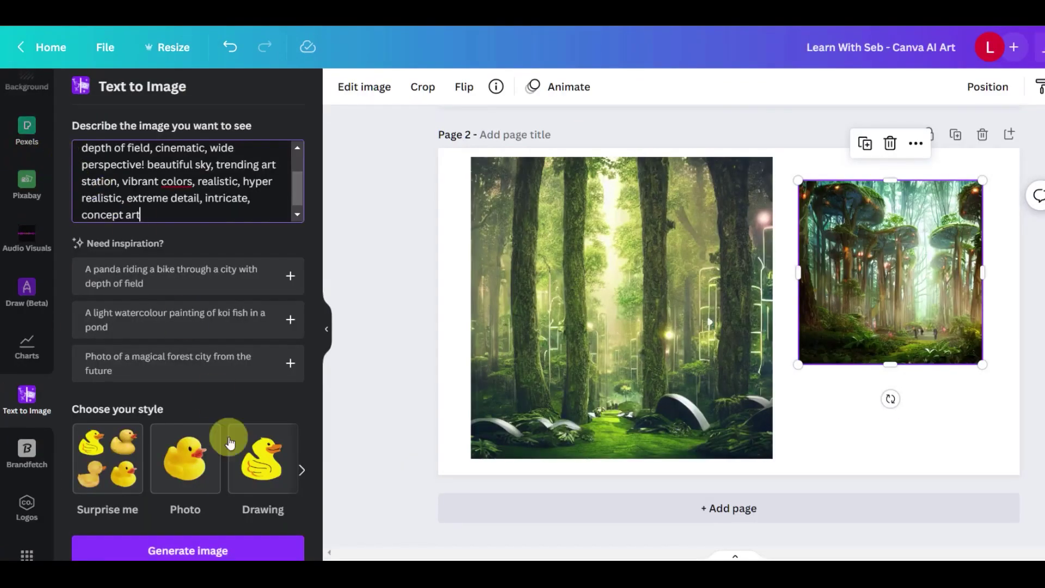
{"action": "left_click", "coordinate": [193, 551]}
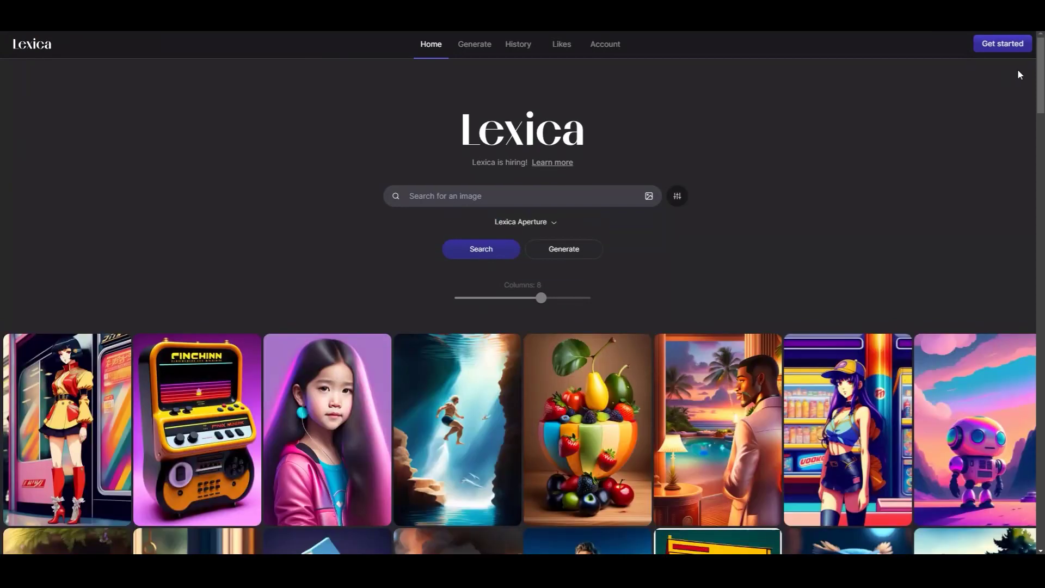
{"action": "left_click_drag", "start_coordinate": [1035, 68], "coordinate": [1038, 79]}
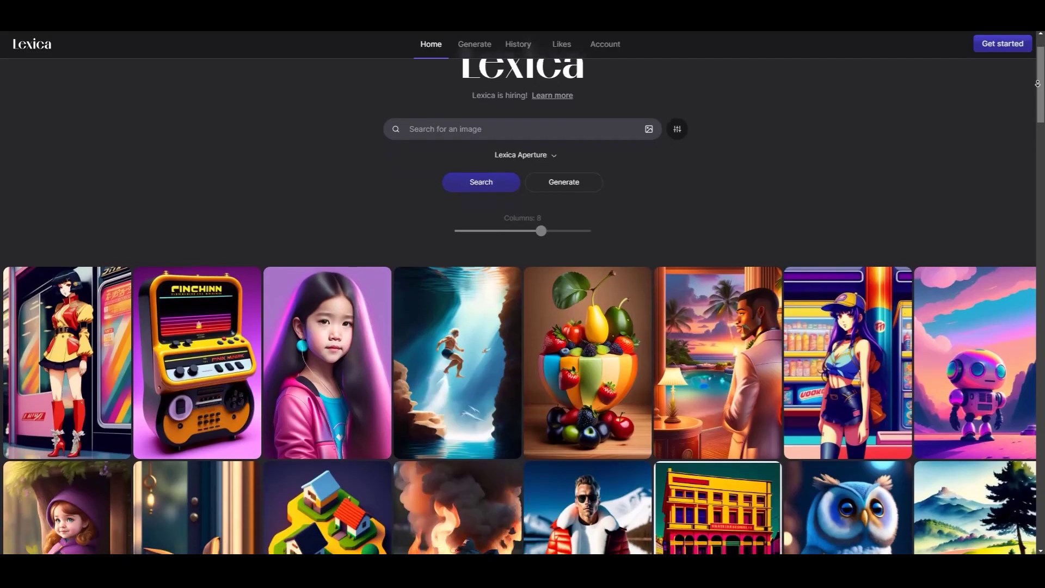
{"action": "left_click_drag", "start_coordinate": [1036, 79], "coordinate": [1036, 84]}
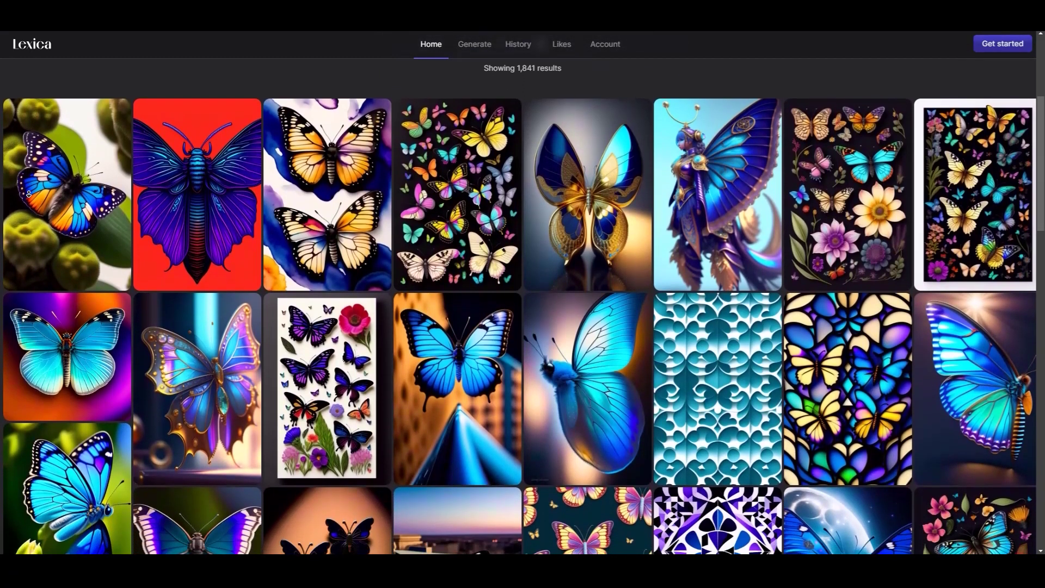
Open the details of the stained-glass butterflies image in the Lexica results
{"action": "left_click", "coordinate": [847, 383]}
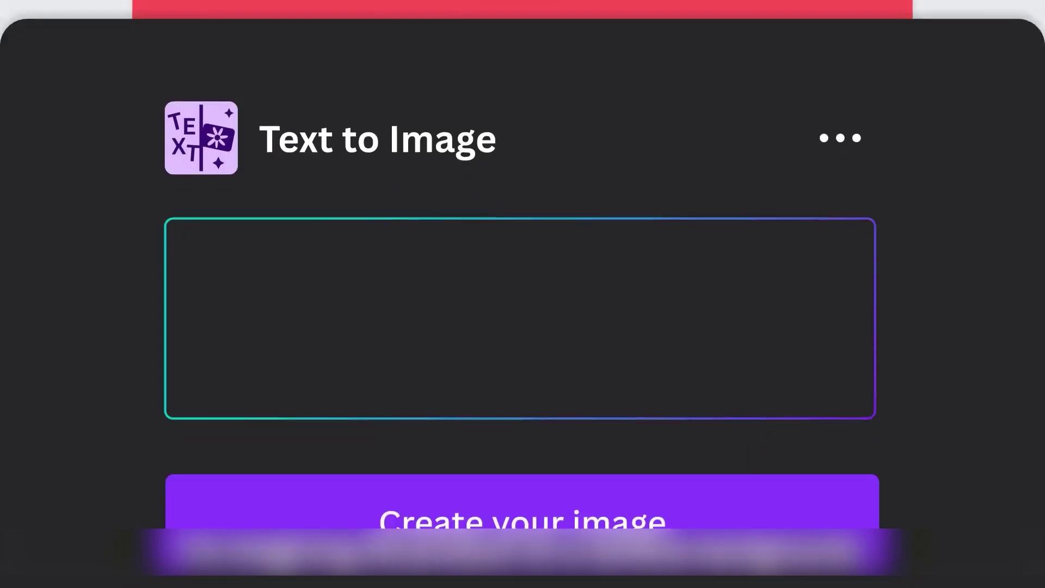
{"action": "type", "text": "tle on rainbow backgrou"}
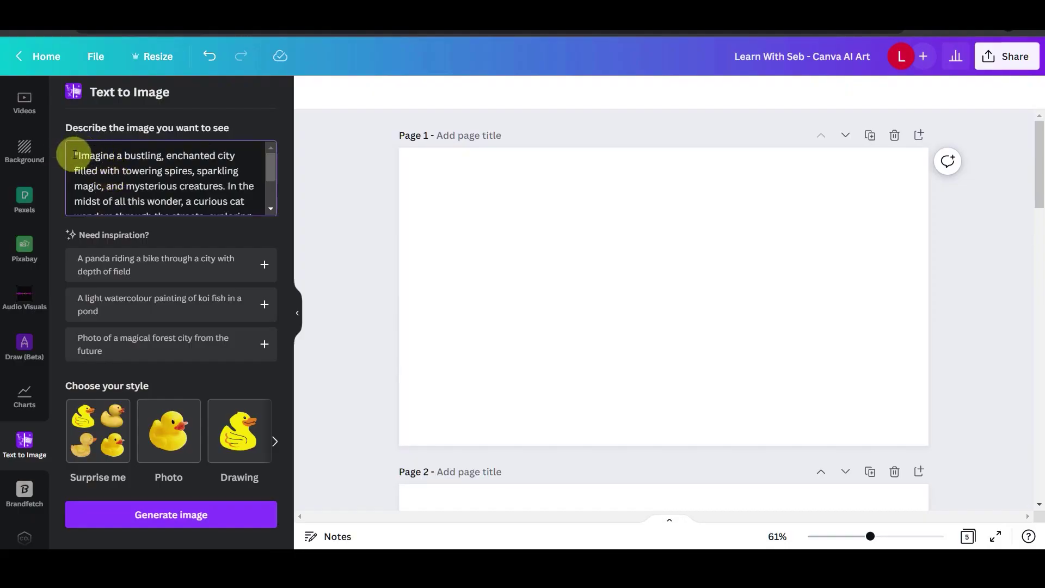
Trim the cat-city prompt and place the alley cat and black-cat street images on Page 1
{"action": "left_click", "coordinate": [75, 155]}
{"action": "key", "text": "Delete"}
{"action": "scroll", "coordinate": [233, 188], "scroll_direction": "down", "scroll_amount": 2}
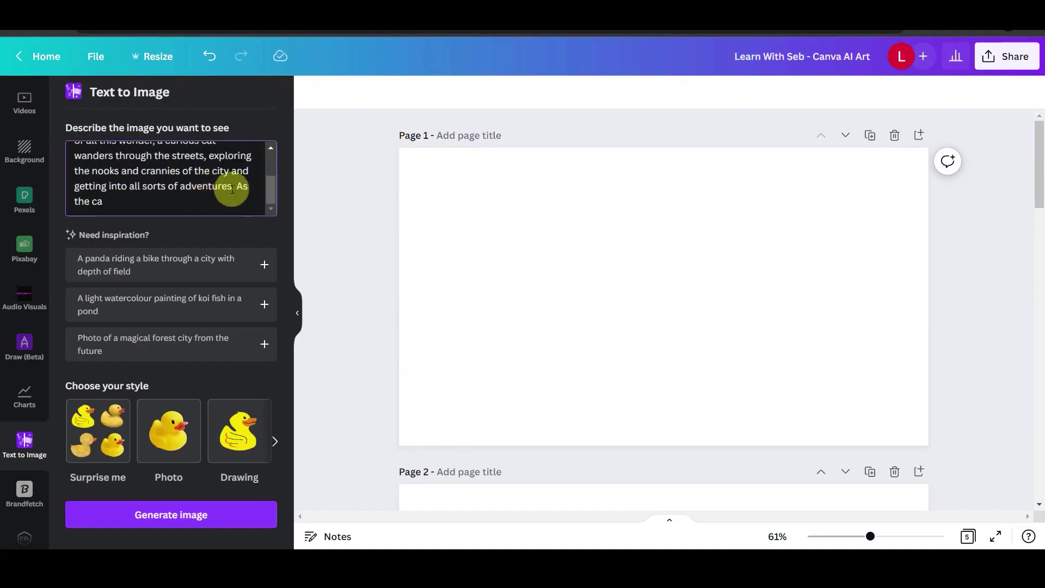
{"action": "left_click_drag", "start_coordinate": [233, 189], "coordinate": [256, 200]}
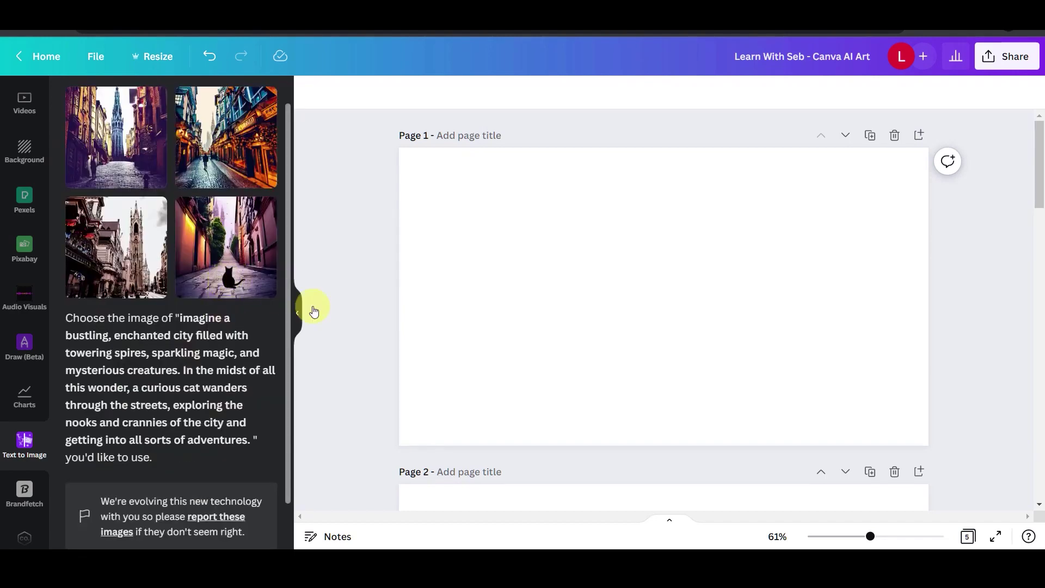
{"action": "left_click", "coordinate": [188, 254]}
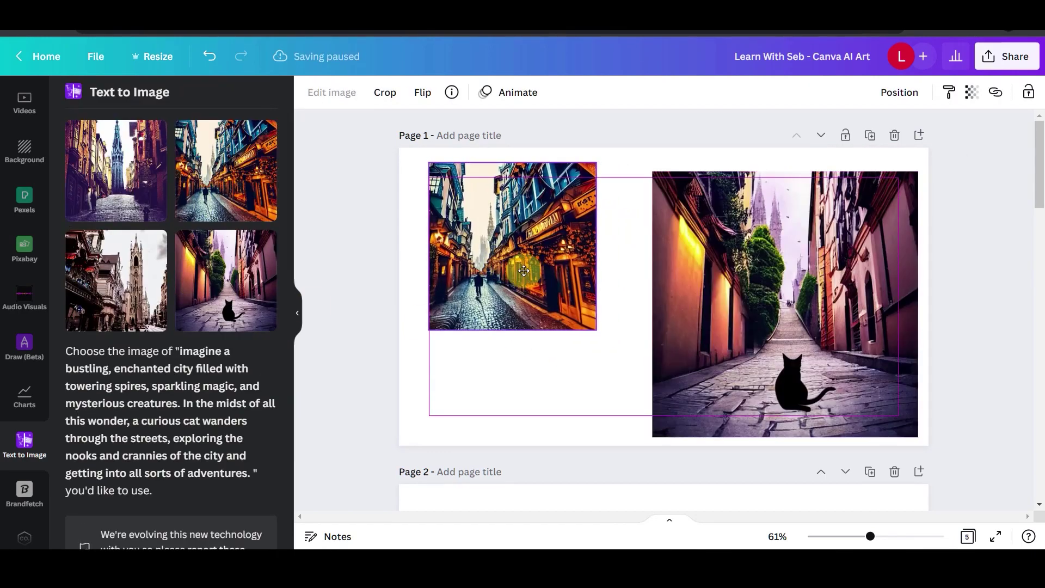
{"action": "left_click_drag", "start_coordinate": [523, 271], "coordinate": [523, 270]}
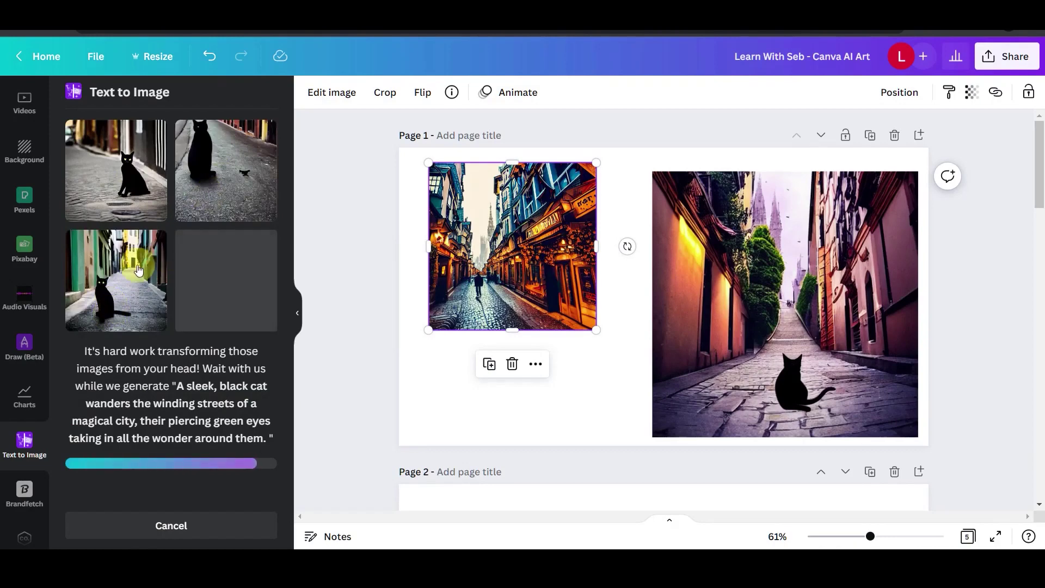
{"action": "left_click_drag", "start_coordinate": [139, 270], "coordinate": [630, 392]}
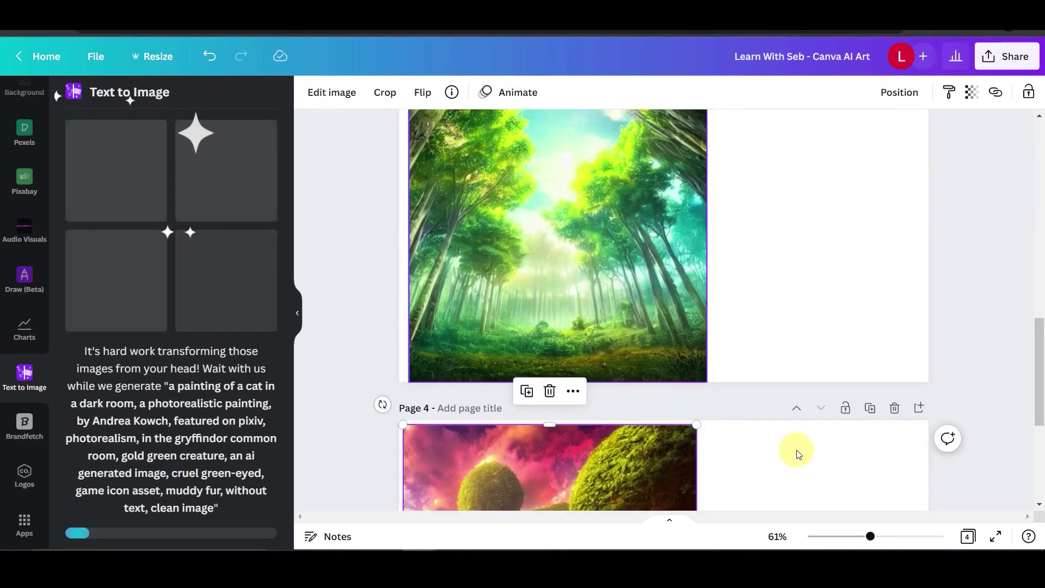
Add Page 5 with black-cat, tabby and yellow cat paintings, then generate the Hawaiian hibiscus prompt
{"action": "key", "text": "ctrl+Return"}
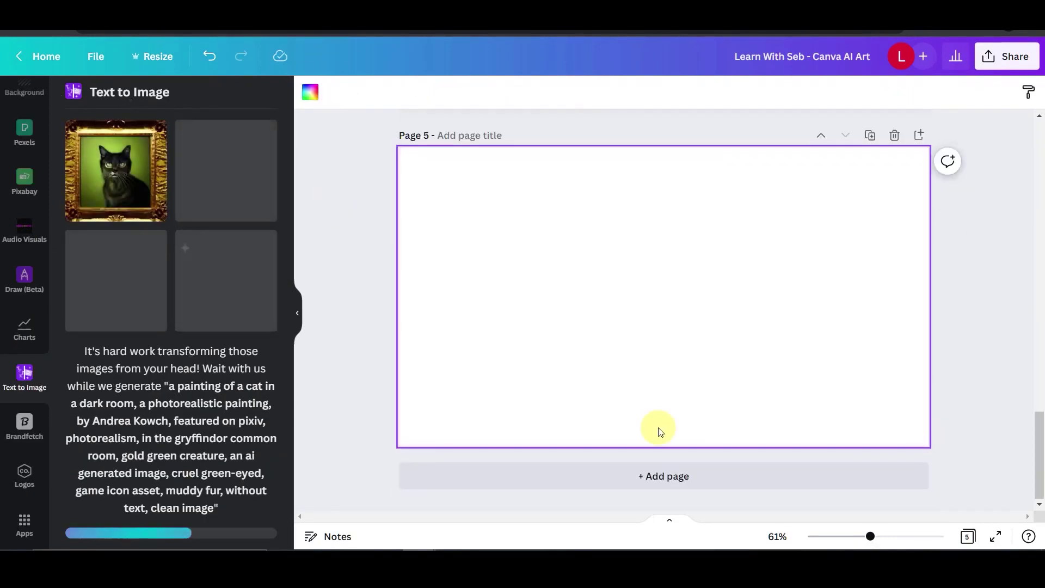
{"action": "left_click_drag", "start_coordinate": [116, 164], "coordinate": [582, 255]}
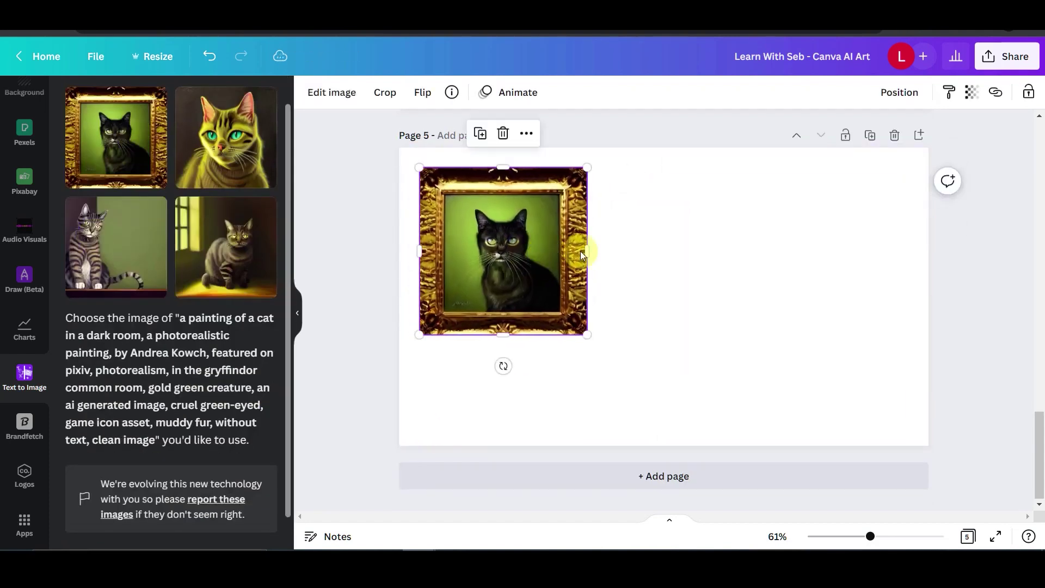
{"action": "left_click_drag", "start_coordinate": [117, 245], "coordinate": [690, 325]}
{"action": "left_click_drag", "start_coordinate": [225, 137], "coordinate": [687, 367]}
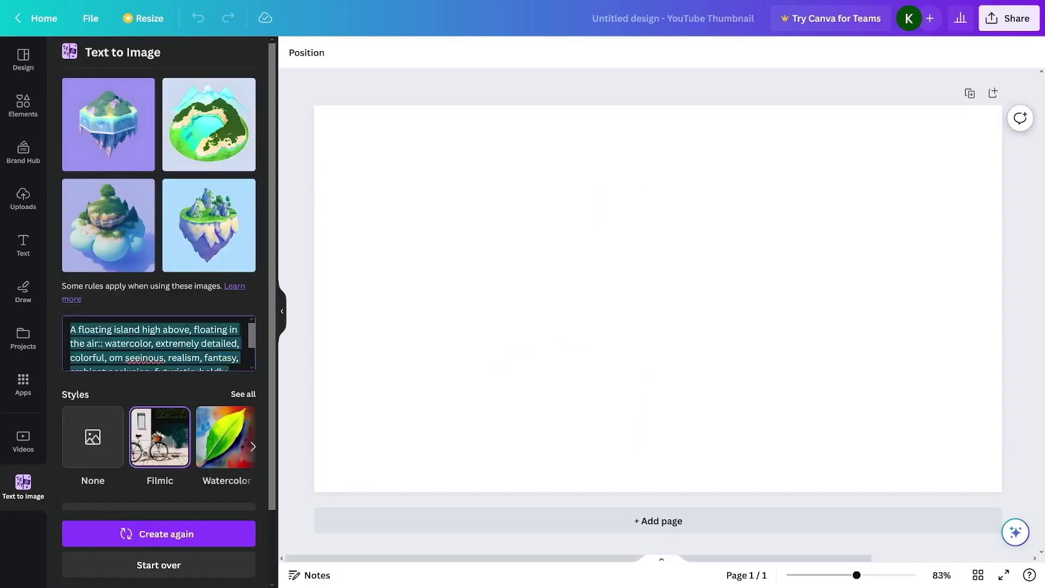
{"action": "key", "text": "BackSpace"}
{"action": "type", "text": "Hawaiian Hibiscus flowers and palm trees in all over seamless pattern in vaporware style"}
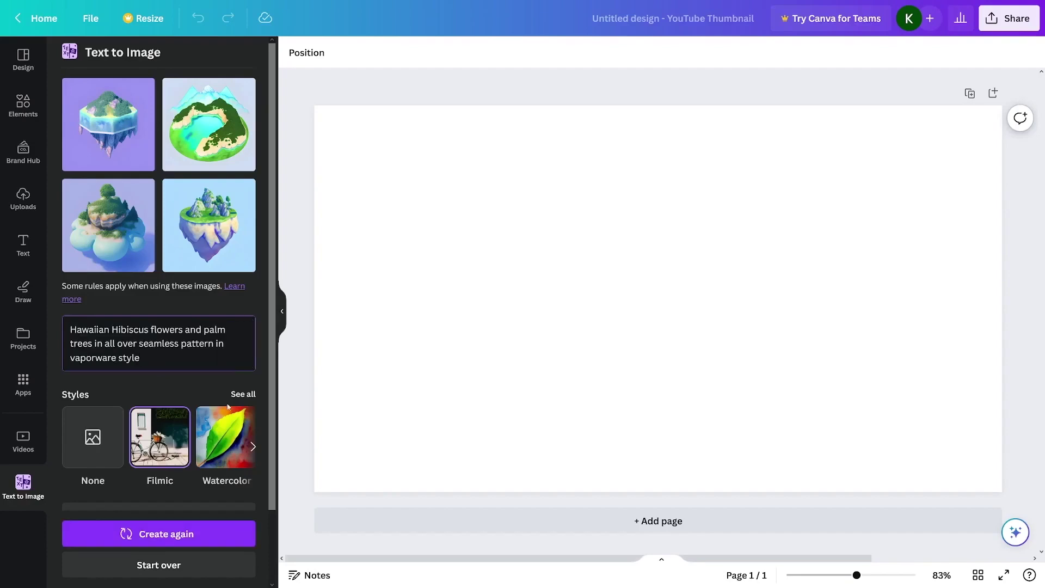
{"action": "left_click", "coordinate": [186, 535]}
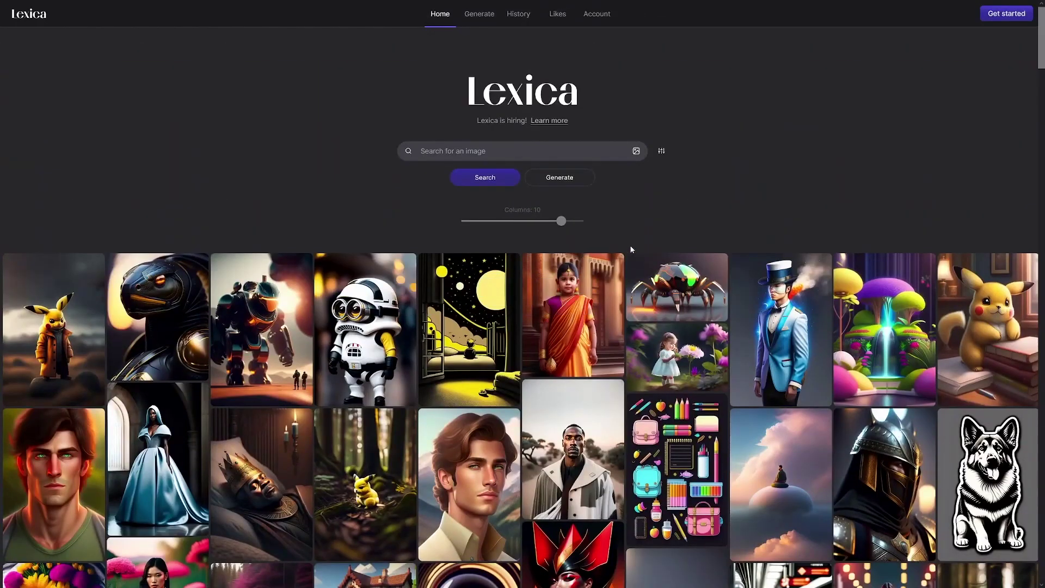
{"action": "scroll", "coordinate": [632, 250], "scroll_direction": "down", "scroll_amount": 2}
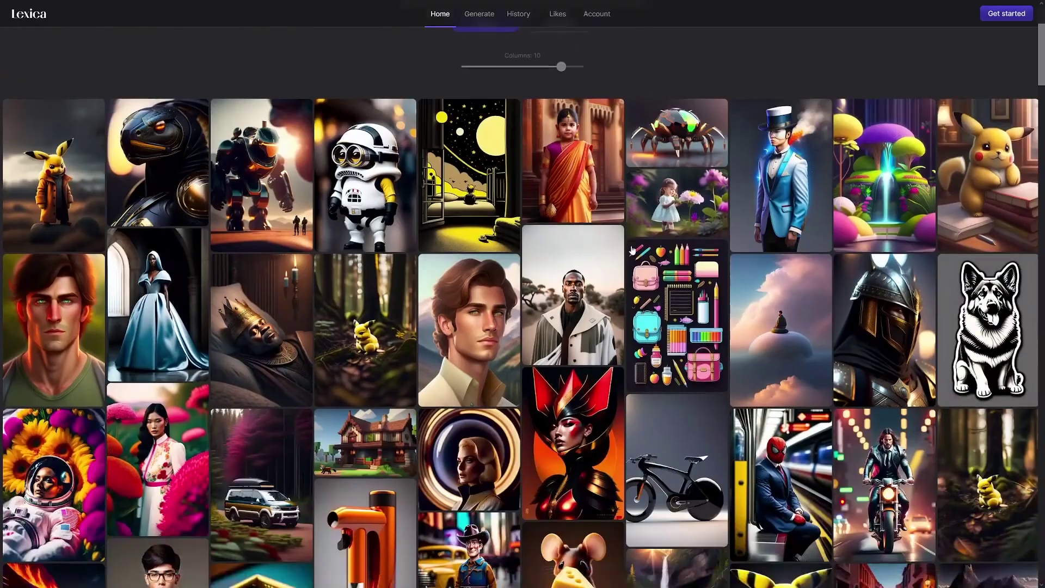